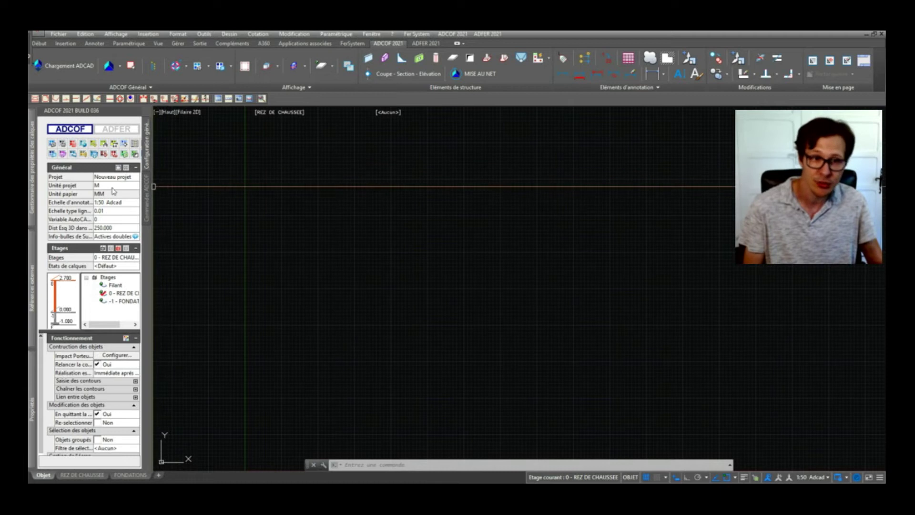
Set the project unit to centimetres and add one upper floor, ETAGE 1, above ground.
{"action": "left_click", "coordinate": [113, 188]}
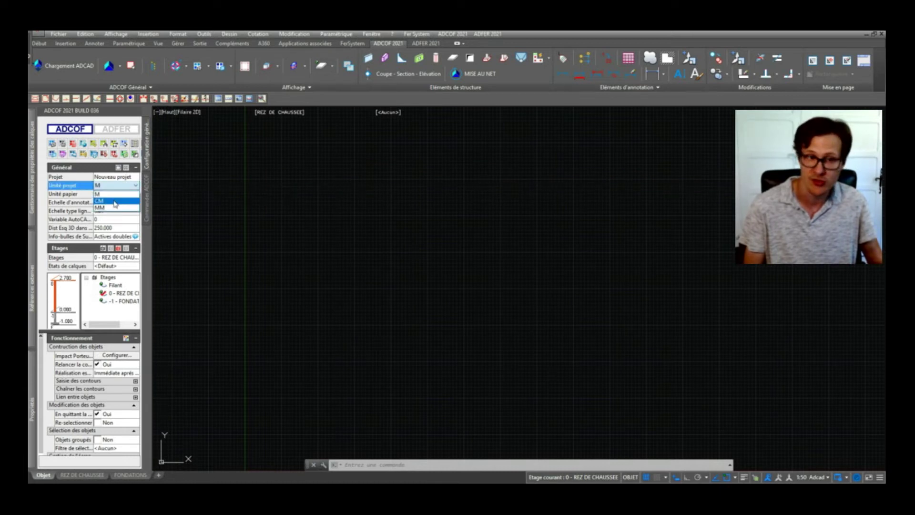
{"action": "left_click", "coordinate": [115, 202]}
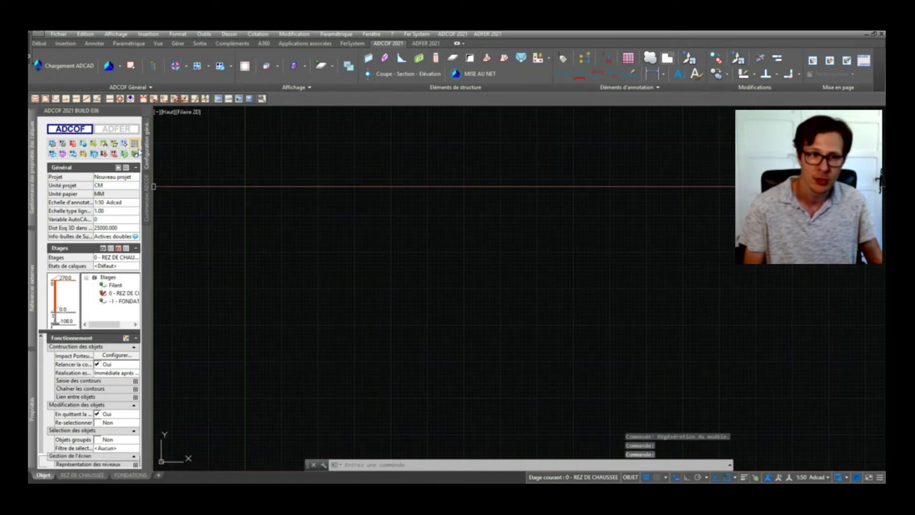
{"action": "right_click", "coordinate": [119, 294]}
{"action": "left_click", "coordinate": [156, 307]}
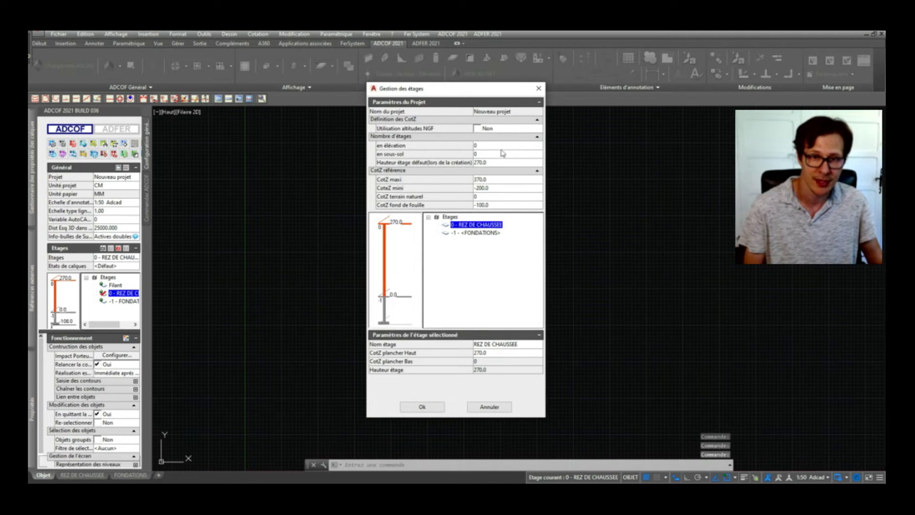
{"action": "left_click", "coordinate": [538, 143]}
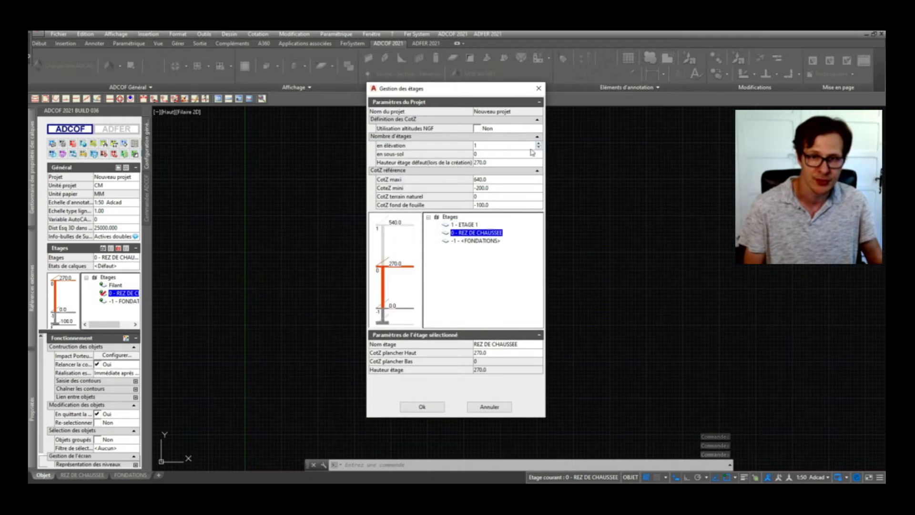
{"action": "left_click", "coordinate": [433, 407]}
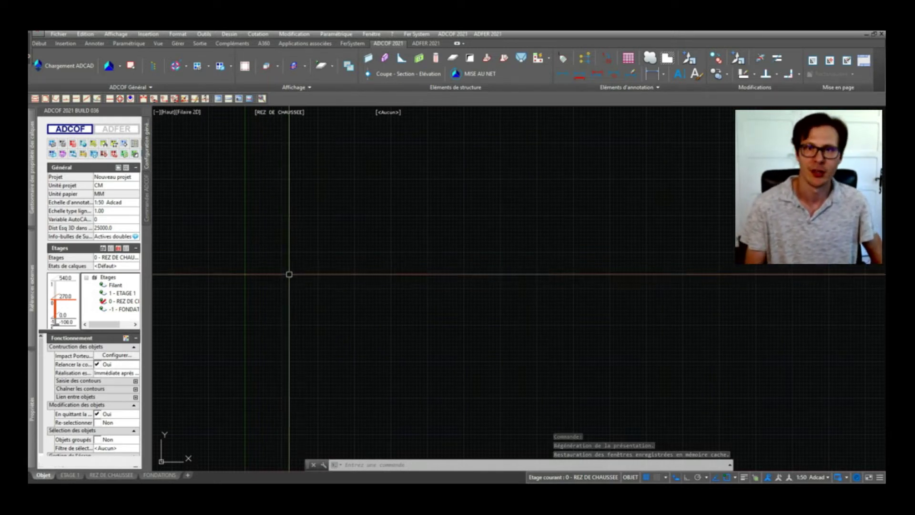
Bring up the Commandes ADCOF palette in the side panel.
{"action": "left_click", "coordinate": [286, 235]}
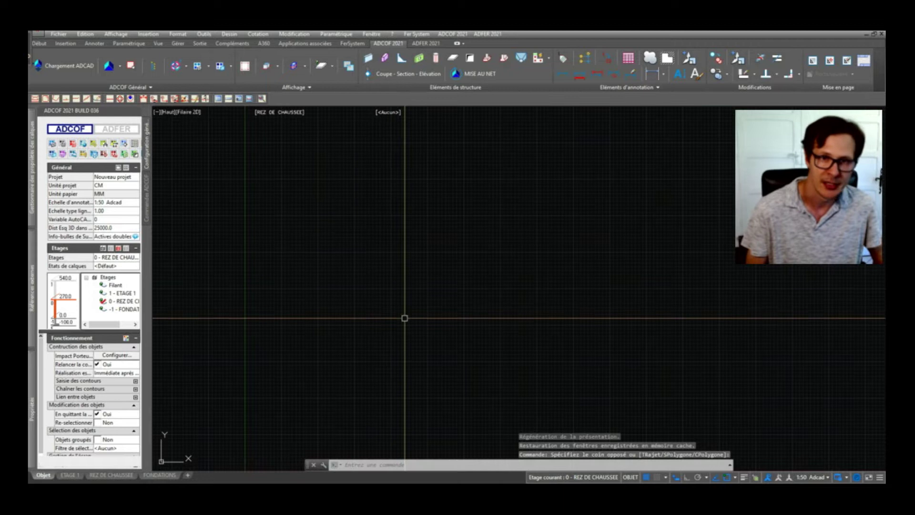
{"action": "left_click", "coordinate": [411, 164]}
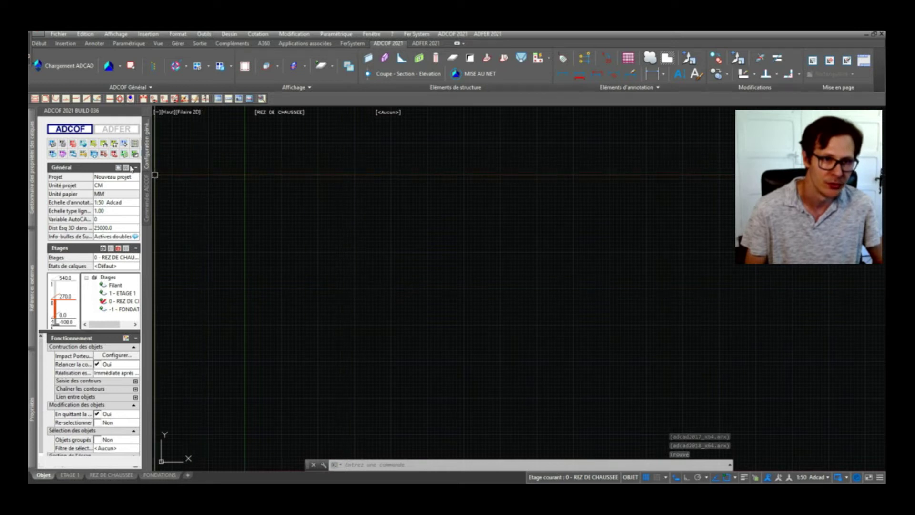
{"action": "left_click", "coordinate": [148, 190]}
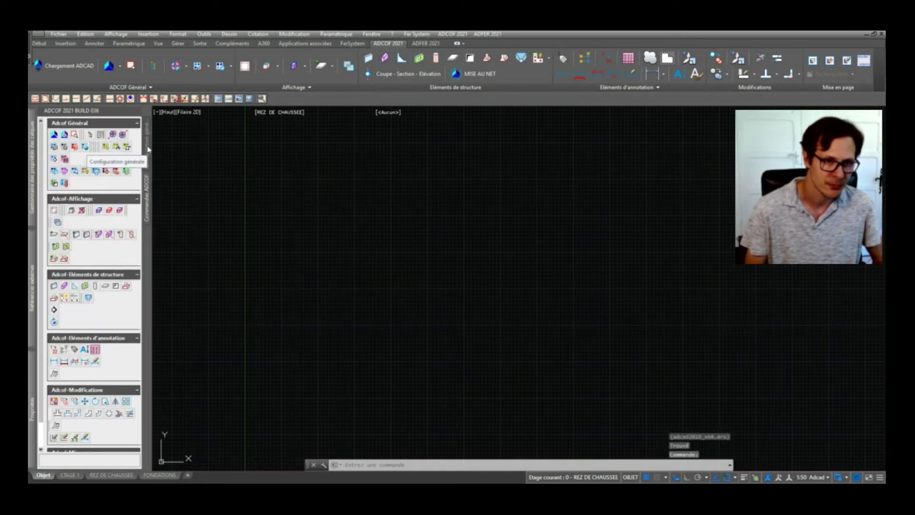
{"action": "left_click", "coordinate": [147, 149]}
{"action": "left_click", "coordinate": [148, 193]}
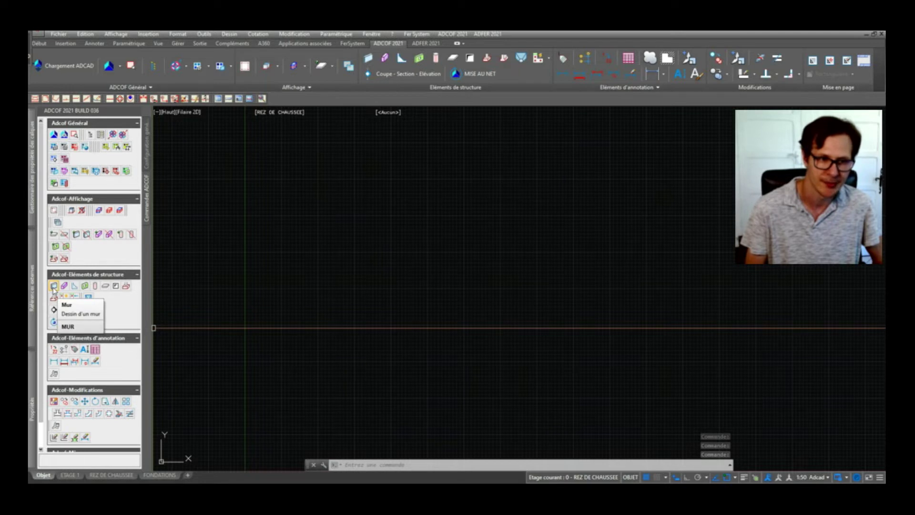
Draw Ortho-constrained concrete walls 800, 400, 800 and close them into a rectangle.
{"action": "left_click", "coordinate": [53, 286]}
{"action": "left_click", "coordinate": [346, 211]}
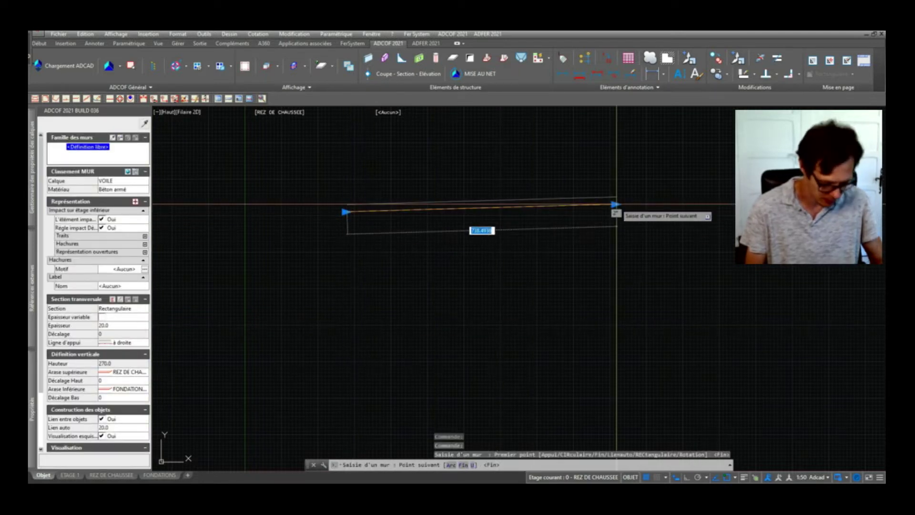
{"action": "key", "text": "F8"}
{"action": "type", "text": "80"}
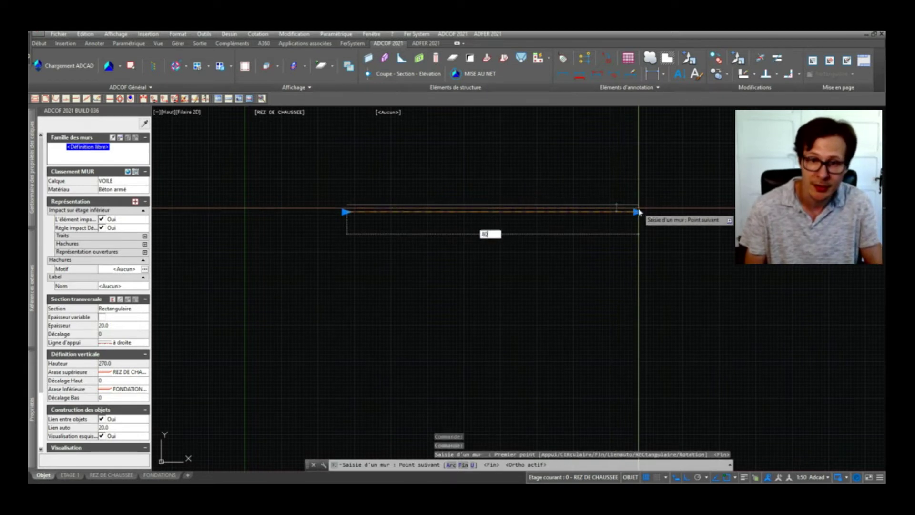
{"action": "type", "text": "0"}
{"action": "key", "text": "Return"}
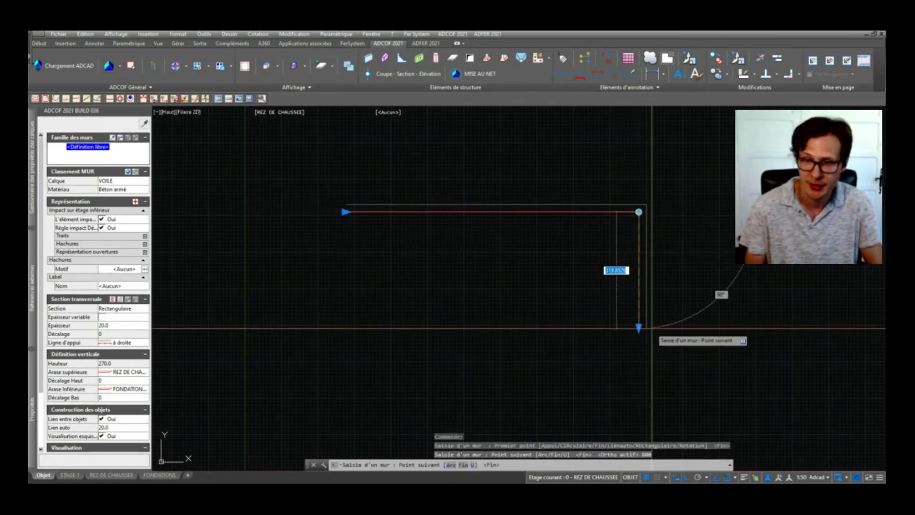
{"action": "type", "text": "400"}
{"action": "key", "text": "Return"}
{"action": "type", "text": "800"}
{"action": "key", "text": "Return"}
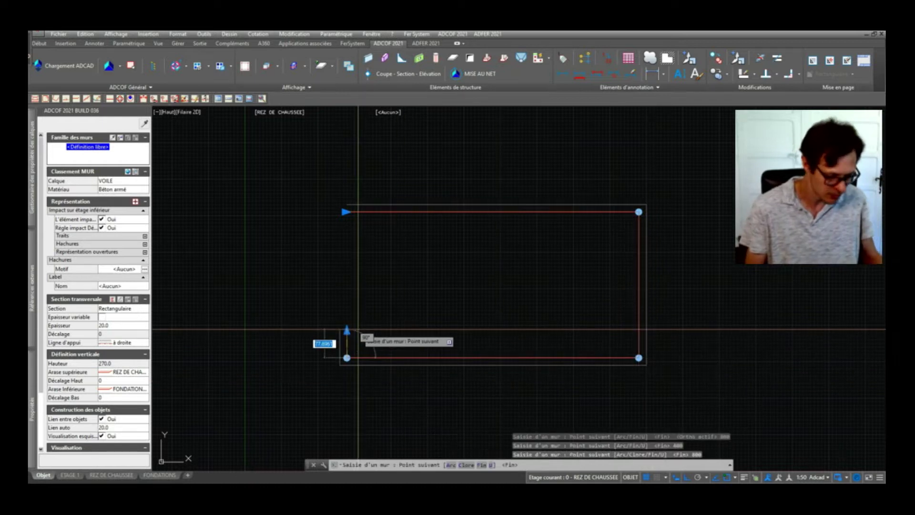
{"action": "type", "text": "c"}
{"action": "key", "text": "Return"}
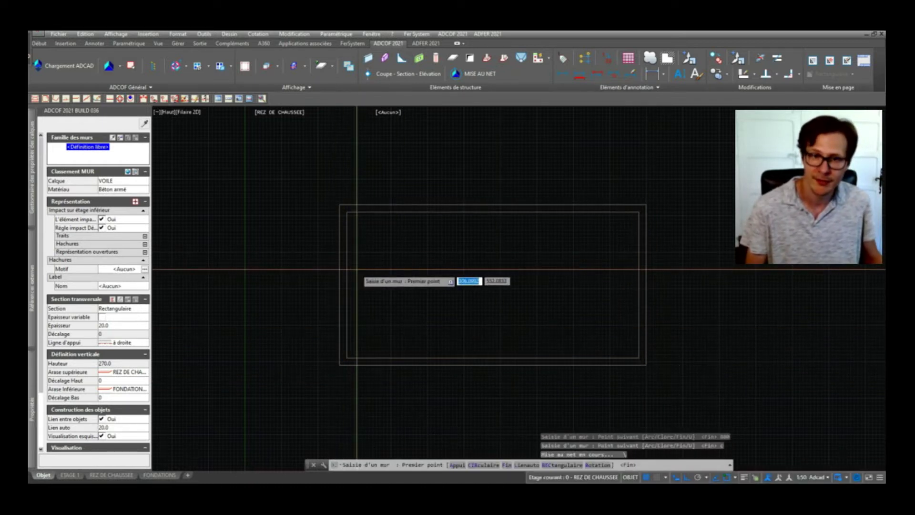
{"action": "key", "text": "Return"}
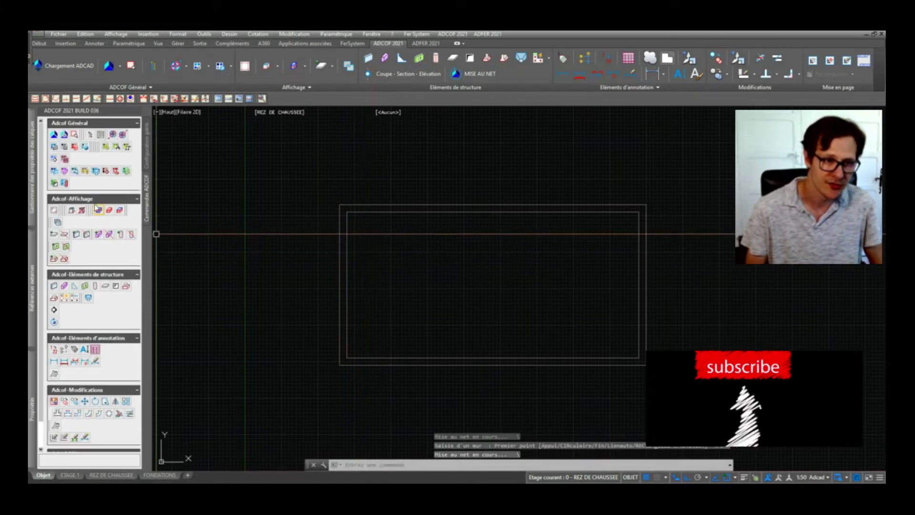
Generate the 0 - REZ DE CHAUSSEE walls as a 3D model.
{"action": "left_click", "coordinate": [71, 210]}
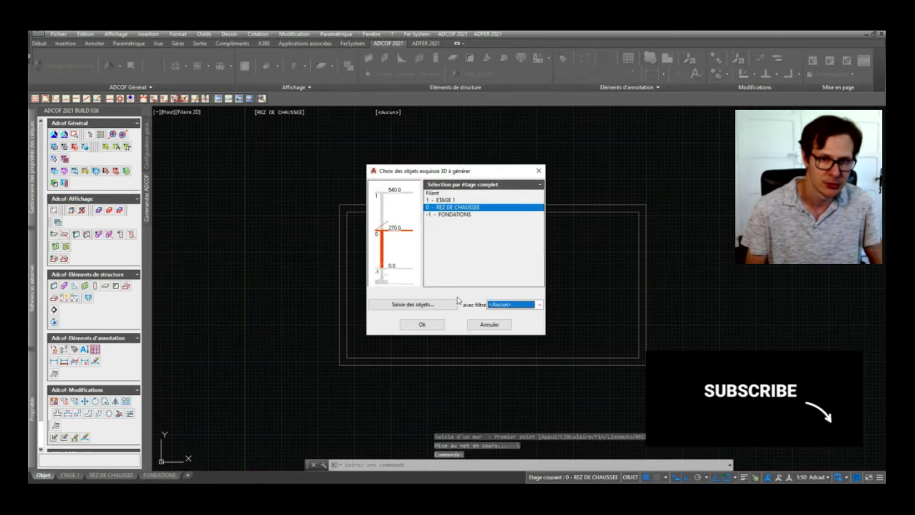
{"action": "key", "text": "Return"}
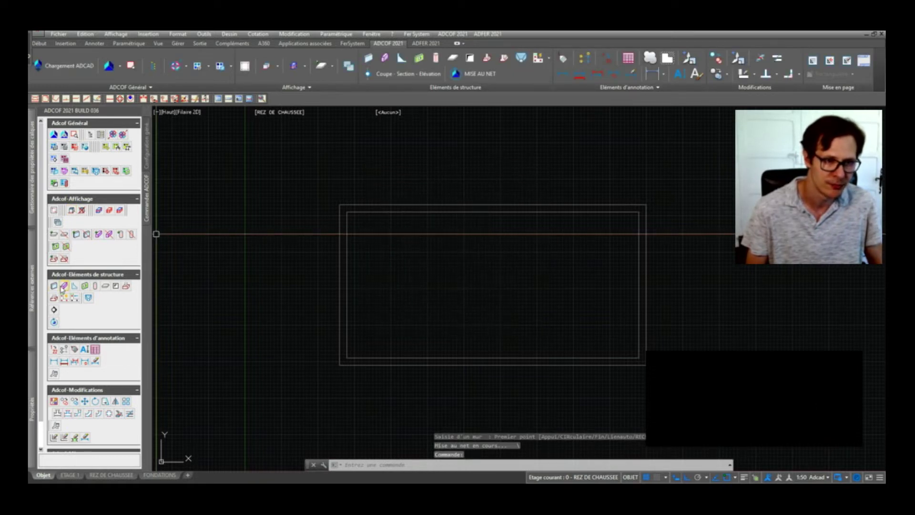
{"action": "left_click", "coordinate": [72, 210]}
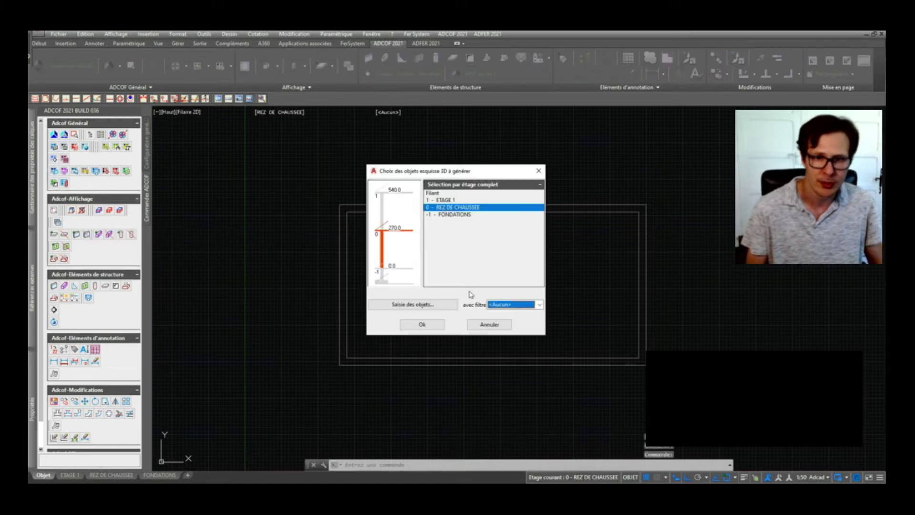
{"action": "left_click", "coordinate": [422, 326]}
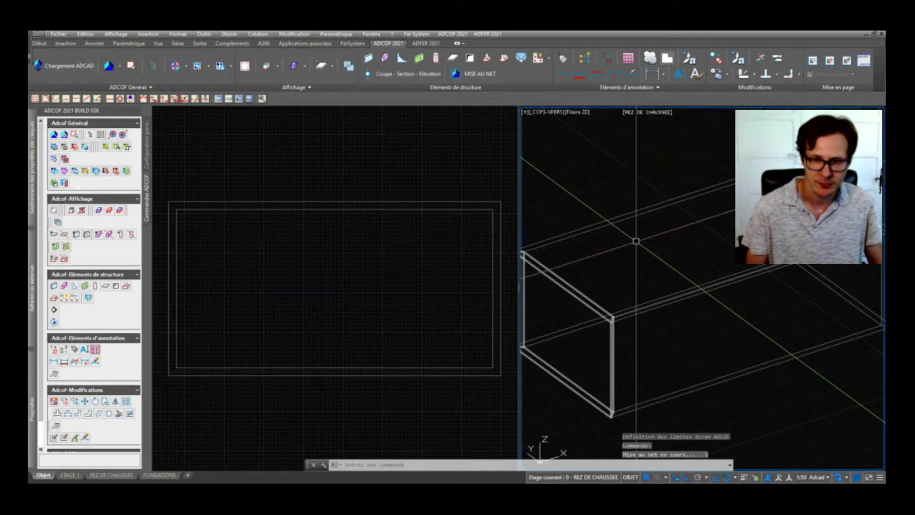
Shade the 3D box in Conceptuel style and orbit to a steeper top-down view.
{"action": "scroll", "coordinate": [709, 251], "scroll_direction": "down", "scroll_amount": 3}
{"action": "middle_click_drag", "start_coordinate": [723, 280], "coordinate": [702, 285], "text": "shift"}
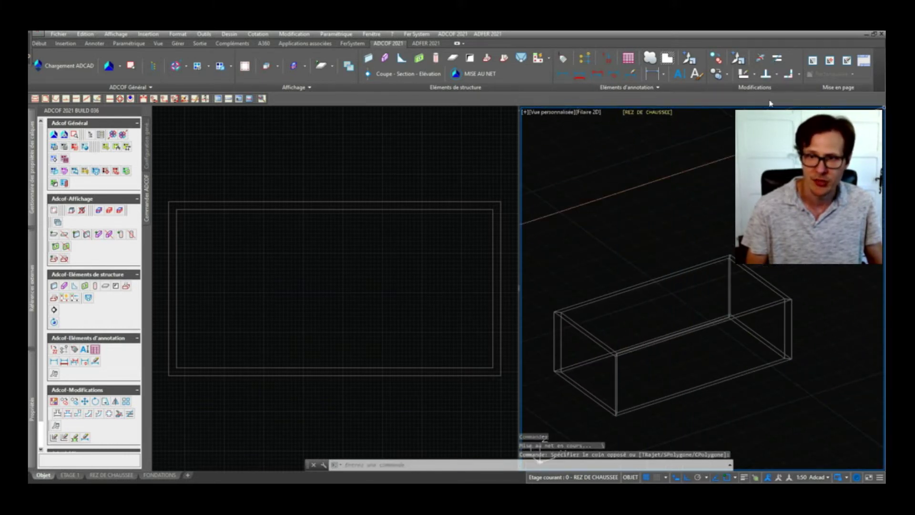
{"action": "left_click", "coordinate": [596, 113]}
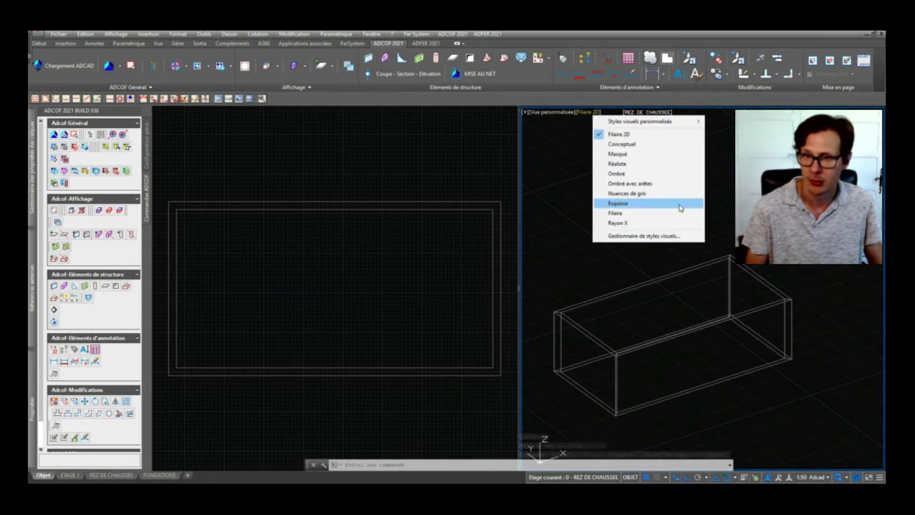
{"action": "left_click", "coordinate": [644, 145]}
{"action": "mouse_move", "coordinate": [644, 325]}
{"action": "middle_mouse_down", "text": "shift"}
{"action": "mouse_move", "coordinate": [697, 371]}
{"action": "mouse_move", "coordinate": [696, 334]}
{"action": "middle_mouse_up", "text": "shift"}
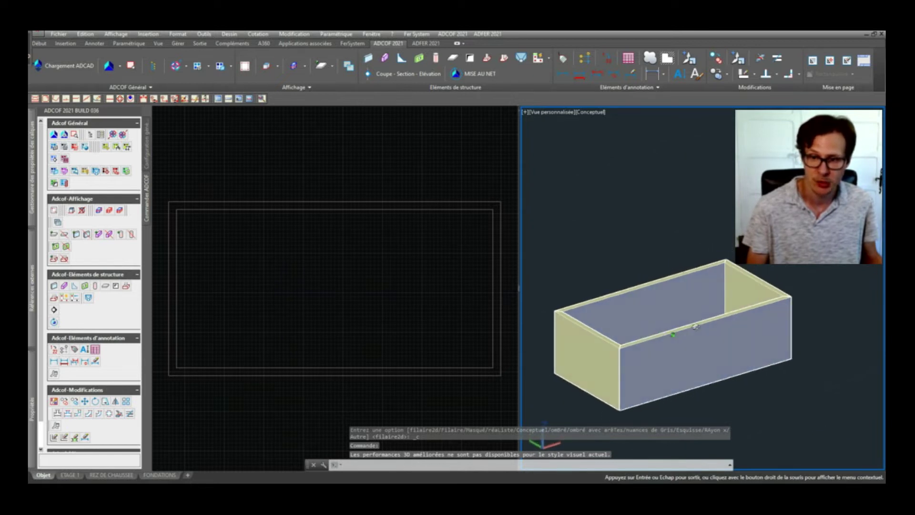
Trace a 20 cm concrete slab through the four outer wall corners and close it.
{"action": "left_click", "coordinate": [297, 282]}
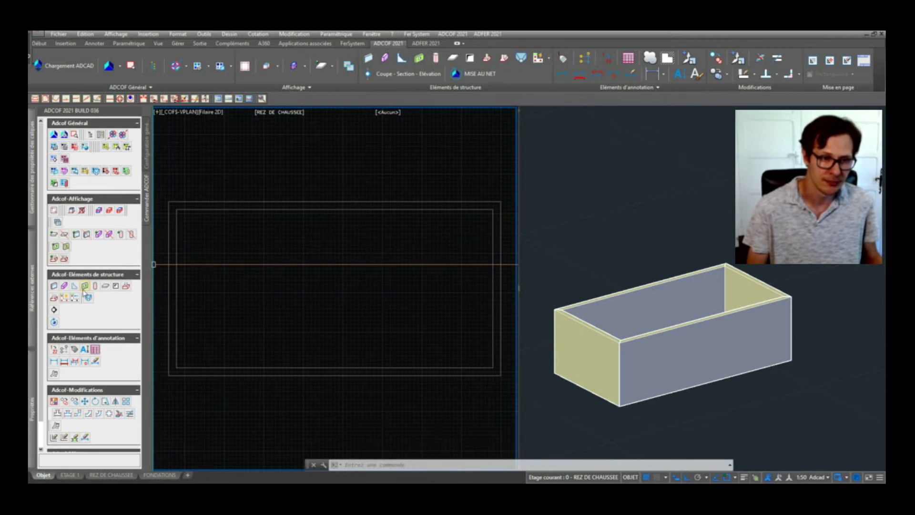
{"action": "left_click", "coordinate": [106, 287]}
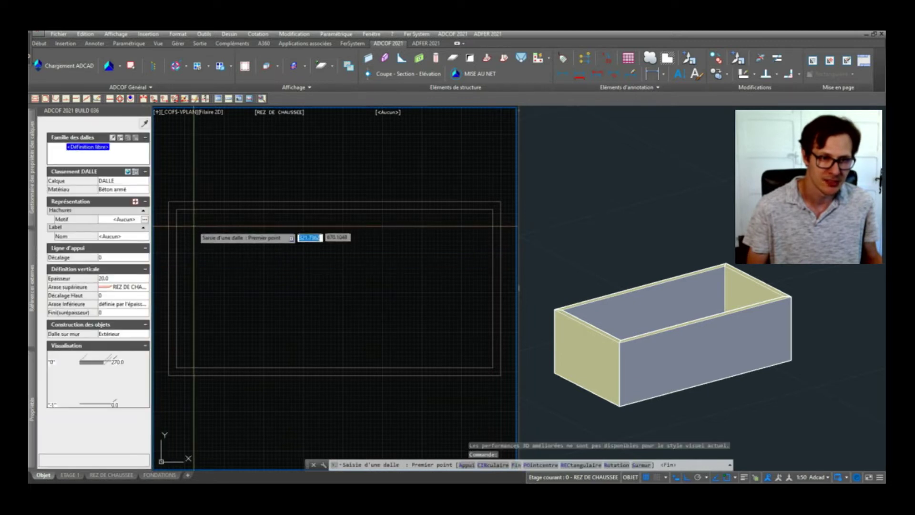
{"action": "left_click", "coordinate": [176, 209]}
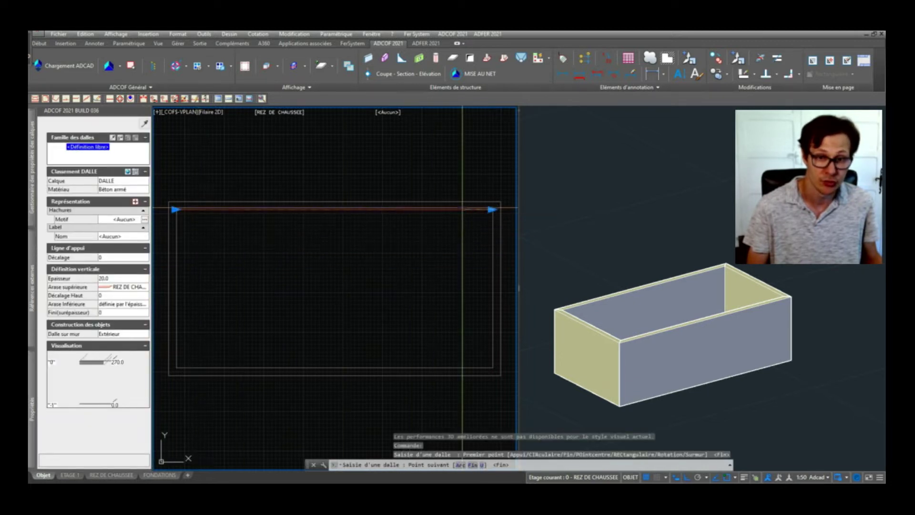
{"action": "left_click", "coordinate": [493, 209]}
{"action": "left_click", "coordinate": [493, 367]}
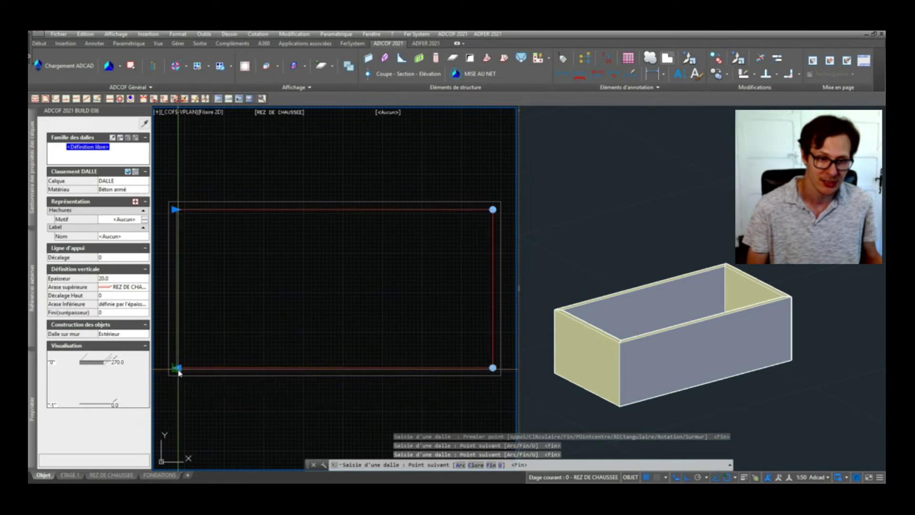
{"action": "left_click", "coordinate": [176, 367]}
{"action": "type", "text": "c"}
{"action": "key", "text": "Return"}
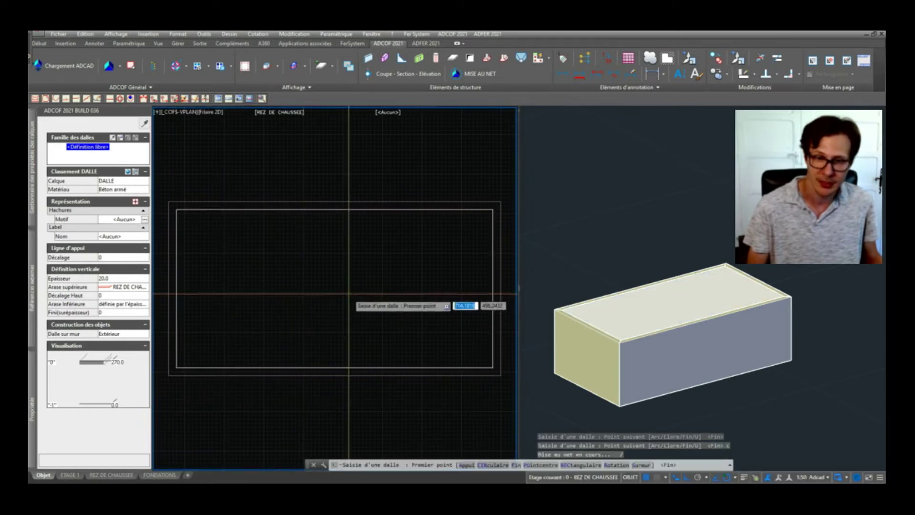
{"action": "key", "text": "Return"}
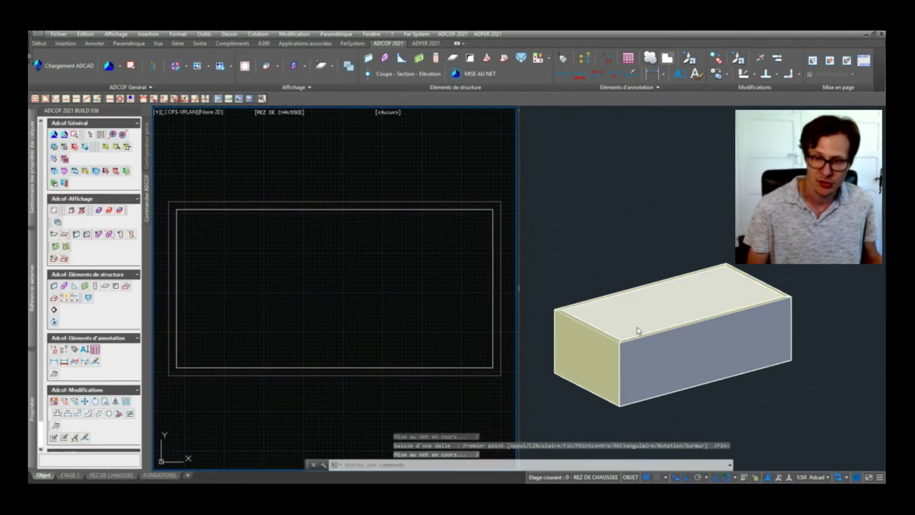
{"action": "left_click", "coordinate": [639, 278]}
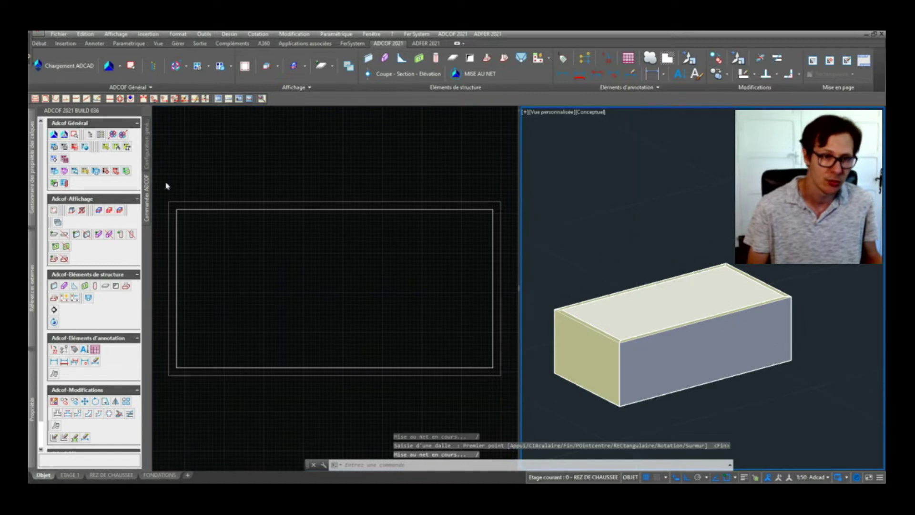
{"action": "left_click", "coordinate": [147, 152]}
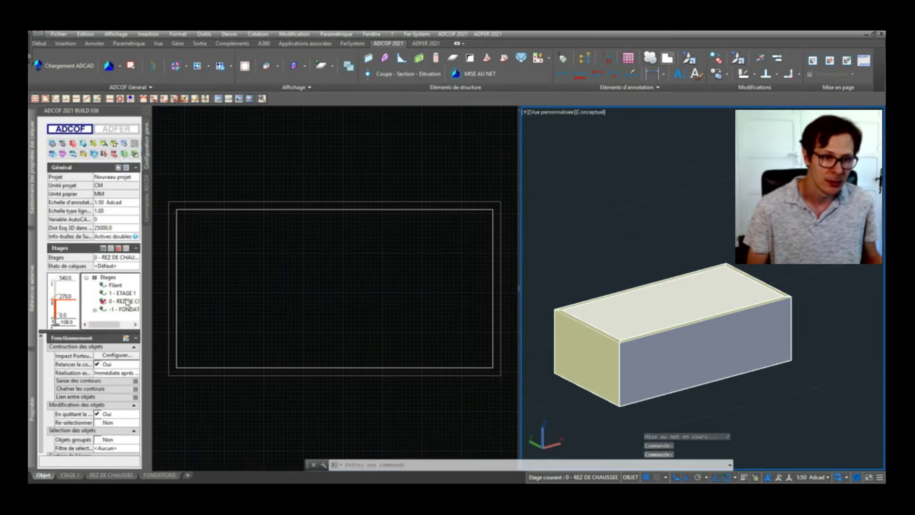
{"action": "left_click", "coordinate": [354, 189]}
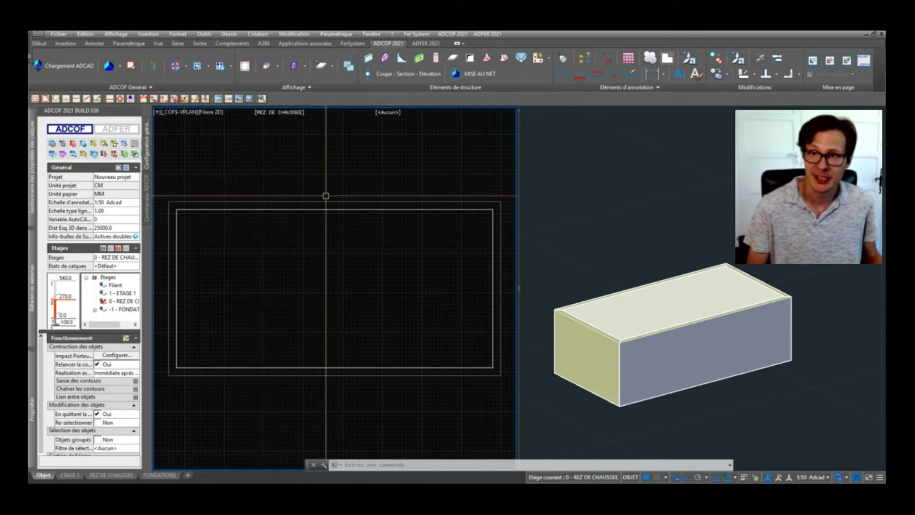
{"action": "key", "text": "ctrl+a"}
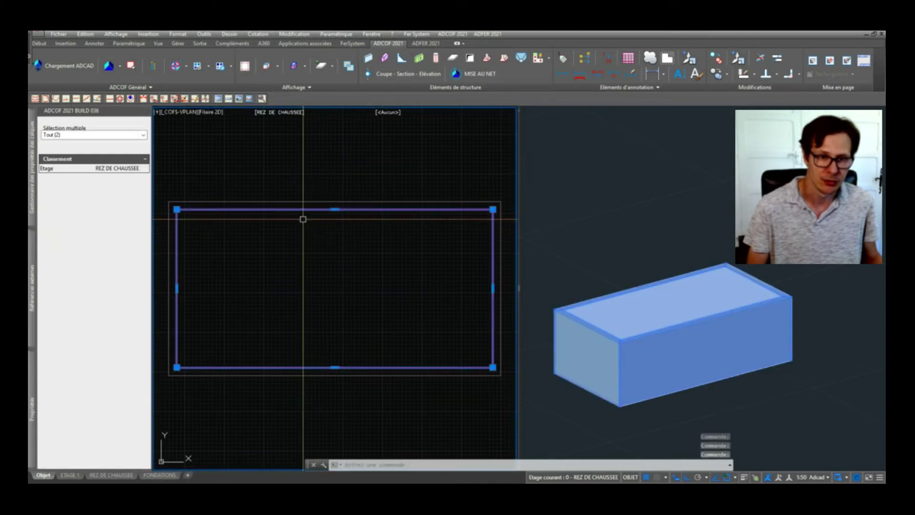
{"action": "right_click", "coordinate": [305, 223]}
{"action": "key", "text": "Escape"}
{"action": "key", "text": "Escape"}
{"action": "left_click", "coordinate": [462, 147]}
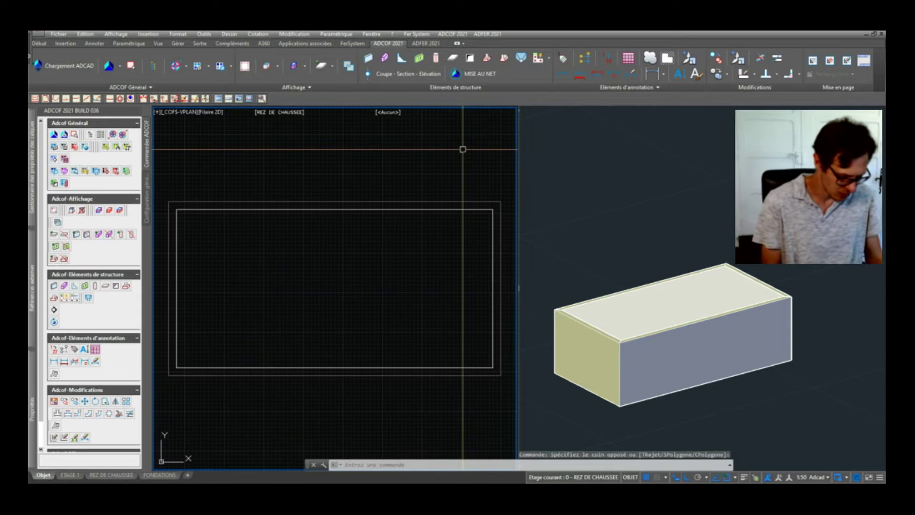
{"action": "type", "text": "dupli"}
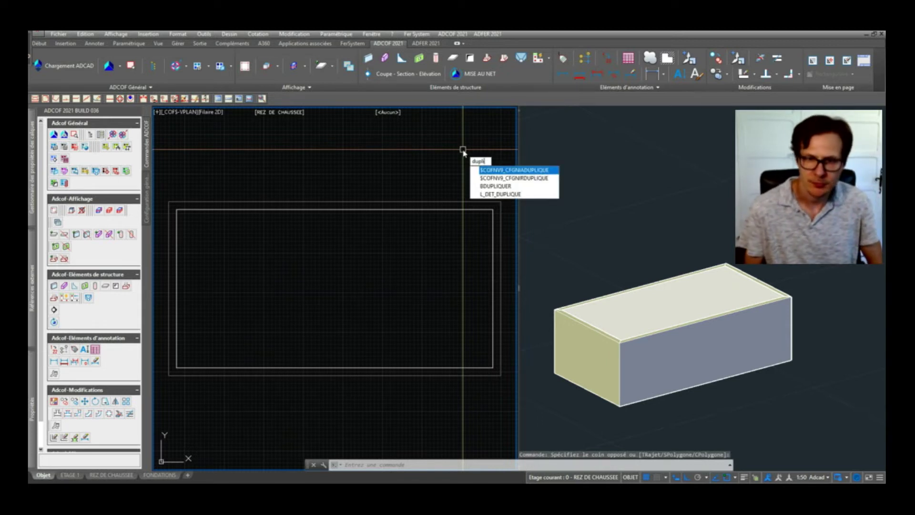
{"action": "key", "text": "Down"}
{"action": "key", "text": "Down"}
{"action": "key", "text": "Return"}
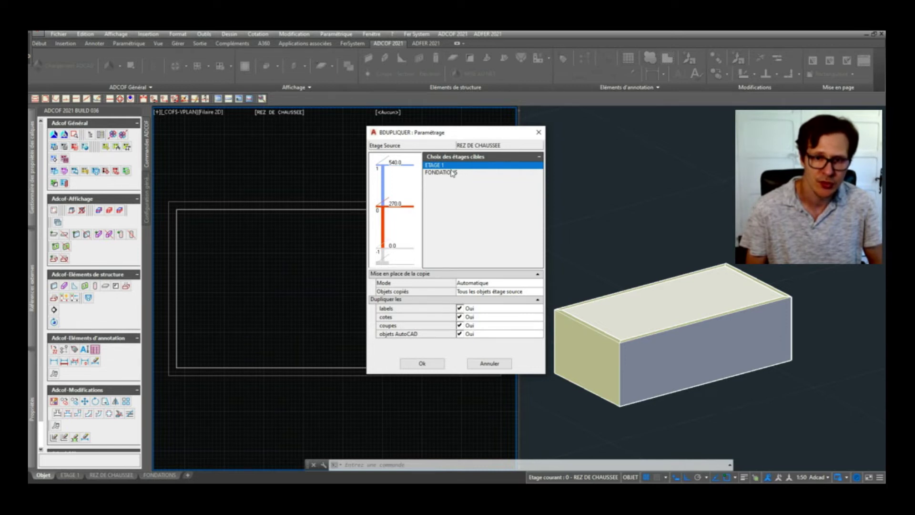
{"action": "left_click", "coordinate": [483, 146]}
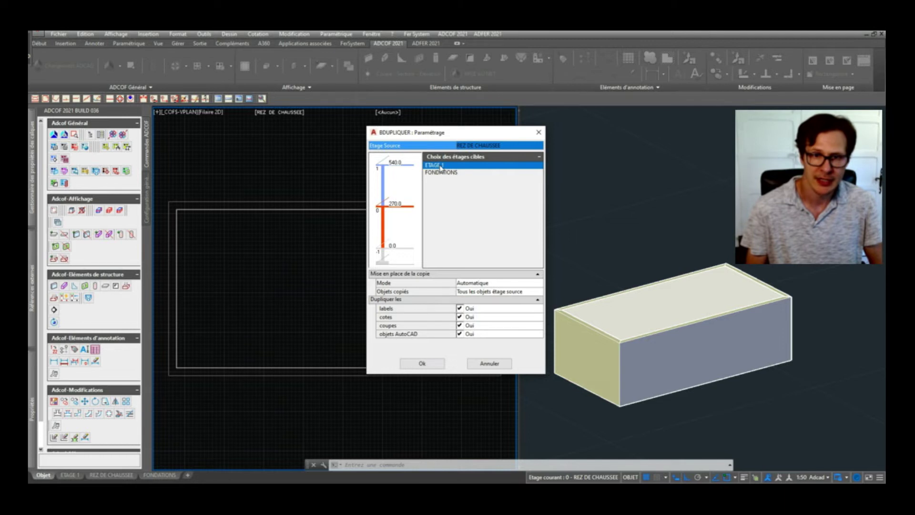
{"action": "left_click", "coordinate": [424, 363]}
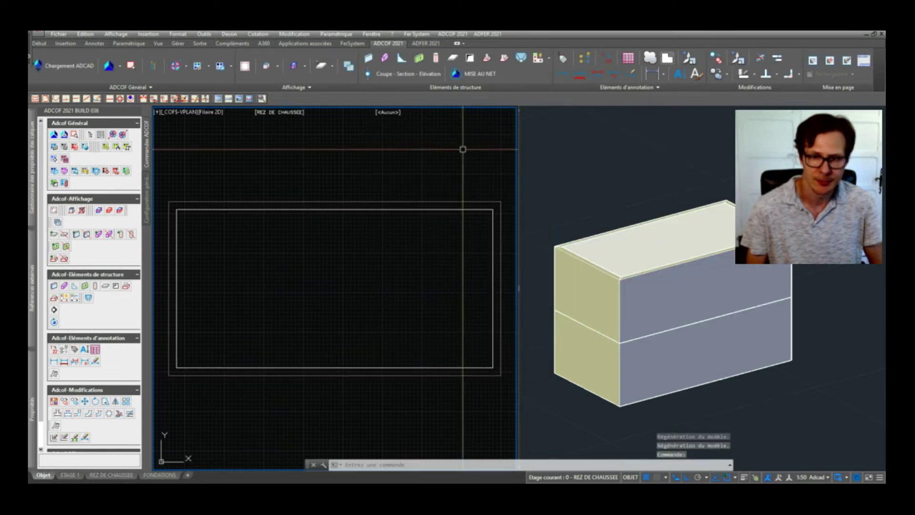
{"action": "left_click", "coordinate": [597, 197]}
{"action": "mouse_move", "coordinate": [597, 197]}
{"action": "middle_mouse_down", "text": "shift"}
{"action": "mouse_move", "coordinate": [684, 348]}
{"action": "mouse_move", "coordinate": [698, 187]}
{"action": "mouse_move", "coordinate": [644, 272]}
{"action": "middle_mouse_up", "text": "shift"}
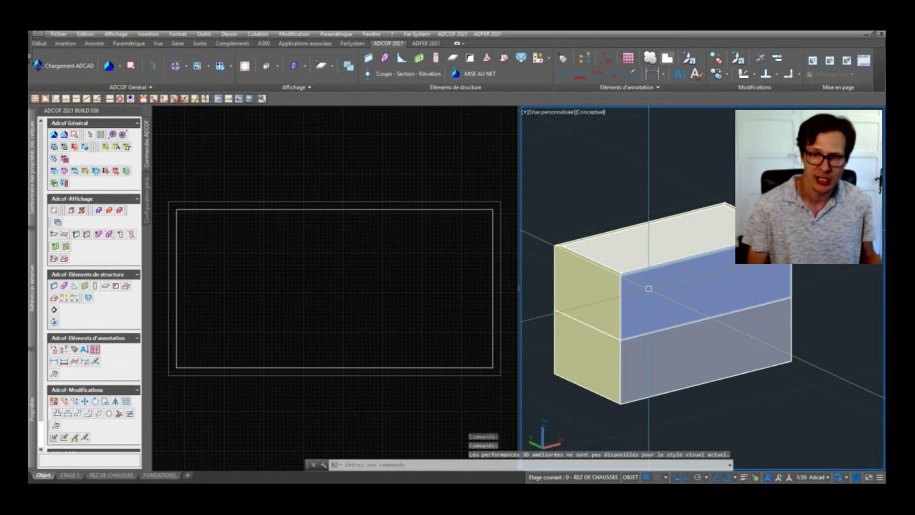
{"action": "scroll", "coordinate": [670, 300], "scroll_direction": "up", "scroll_amount": 2}
{"action": "scroll", "coordinate": [673, 307], "scroll_direction": "down", "scroll_amount": 3}
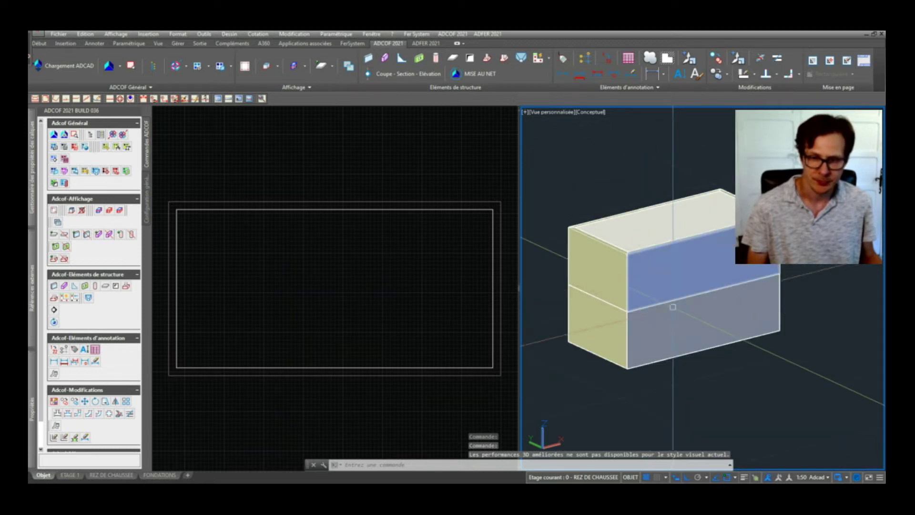
{"action": "scroll", "coordinate": [687, 290], "scroll_direction": "up", "scroll_amount": 2}
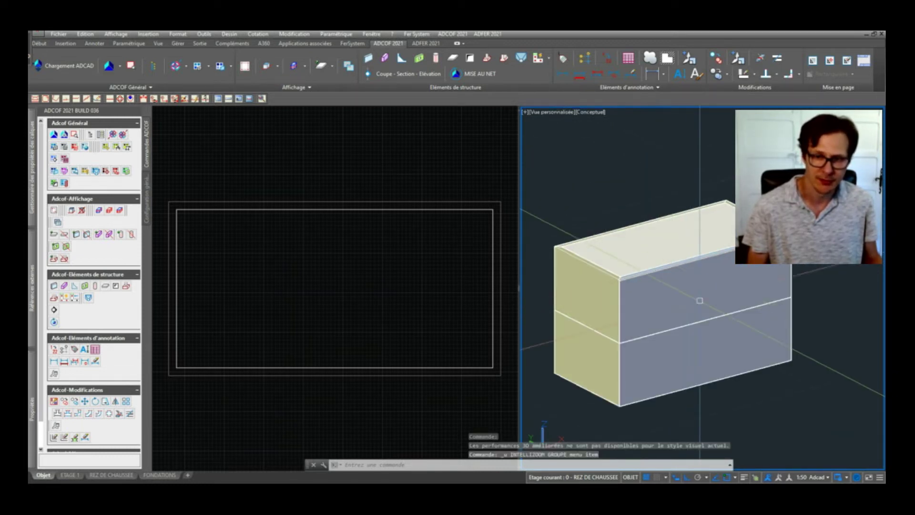
{"action": "key", "text": "ctrl+z"}
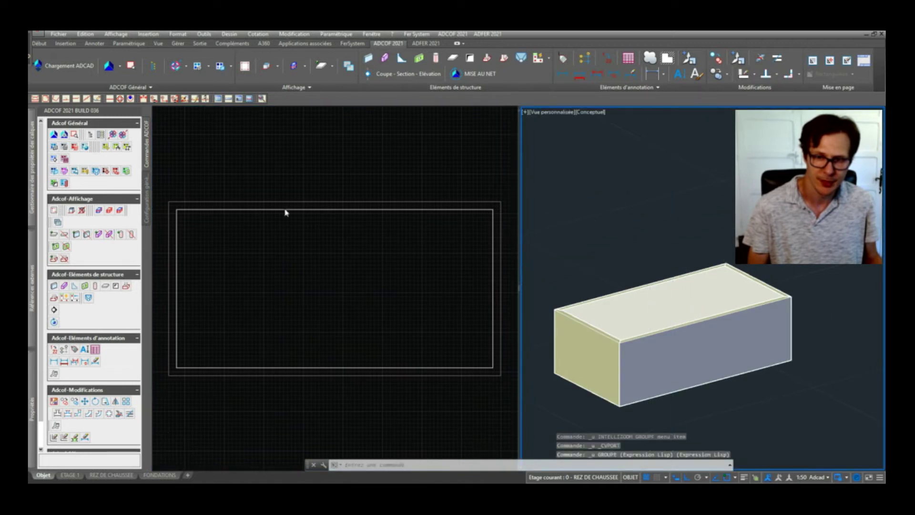
Cut a small triangular opening in the ground-floor slab.
{"action": "left_click", "coordinate": [119, 286]}
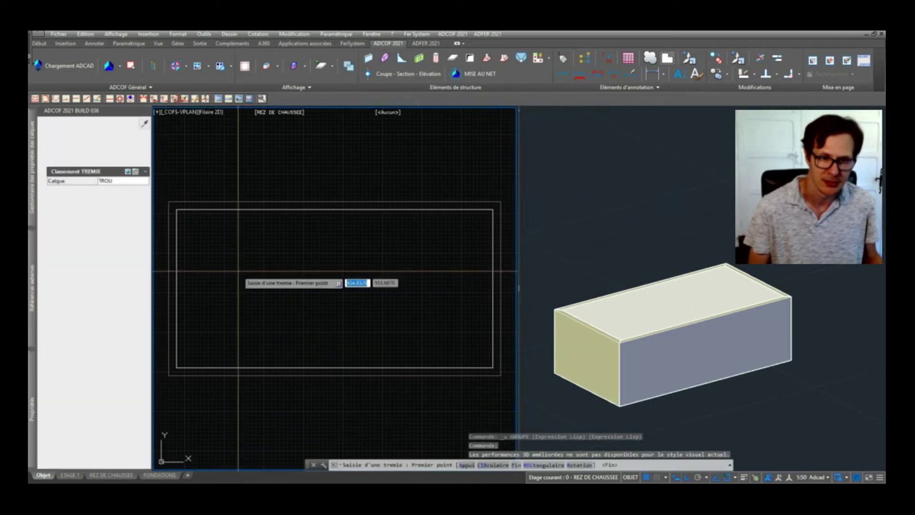
{"action": "left_click", "coordinate": [248, 280]}
{"action": "left_click", "coordinate": [270, 286]}
{"action": "left_click", "coordinate": [247, 287]}
{"action": "key", "text": "Return"}
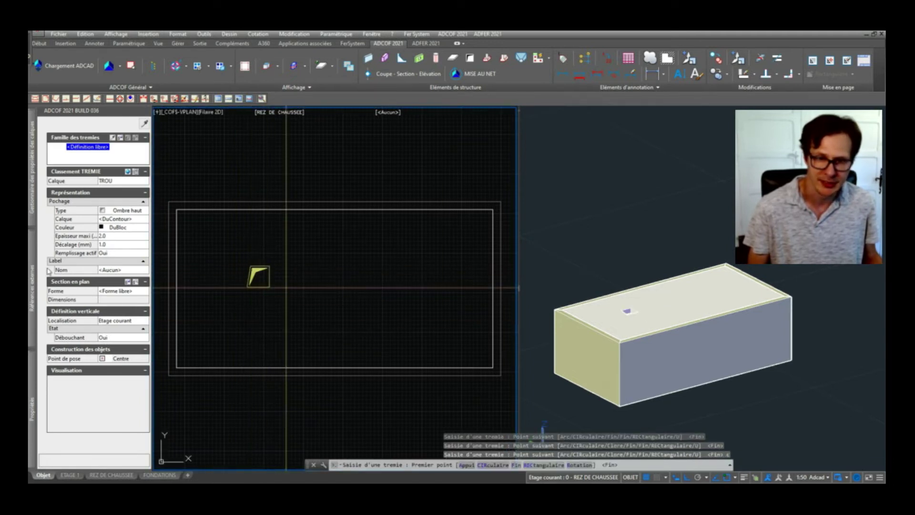
{"action": "left_click", "coordinate": [198, 300]}
{"action": "left_click", "coordinate": [459, 267]}
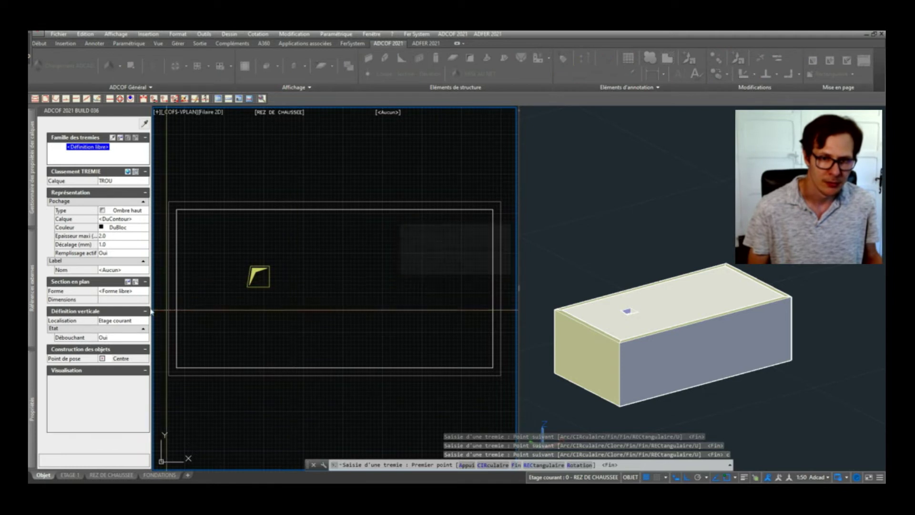
{"action": "key", "text": "Escape"}
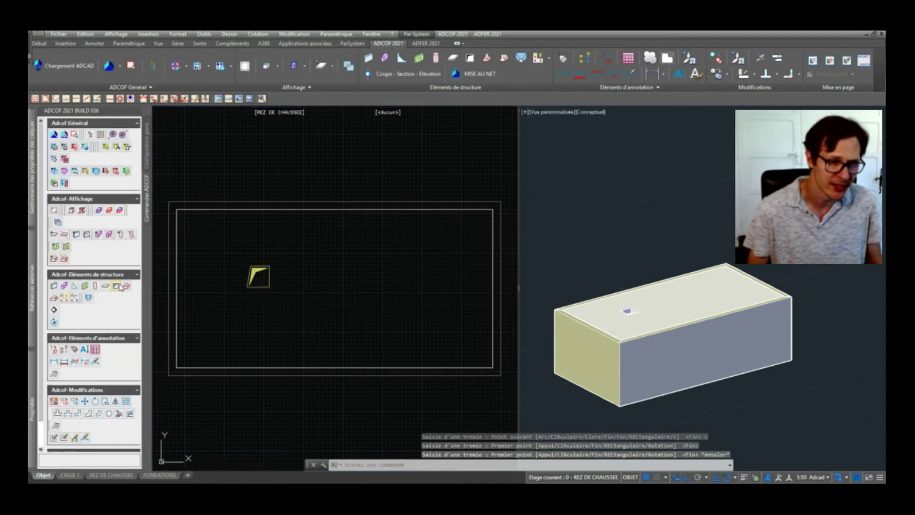
Place a PHI100 circular opening in the bottom wall, dismissing the outside-wall warning.
{"action": "left_click", "coordinate": [85, 287]}
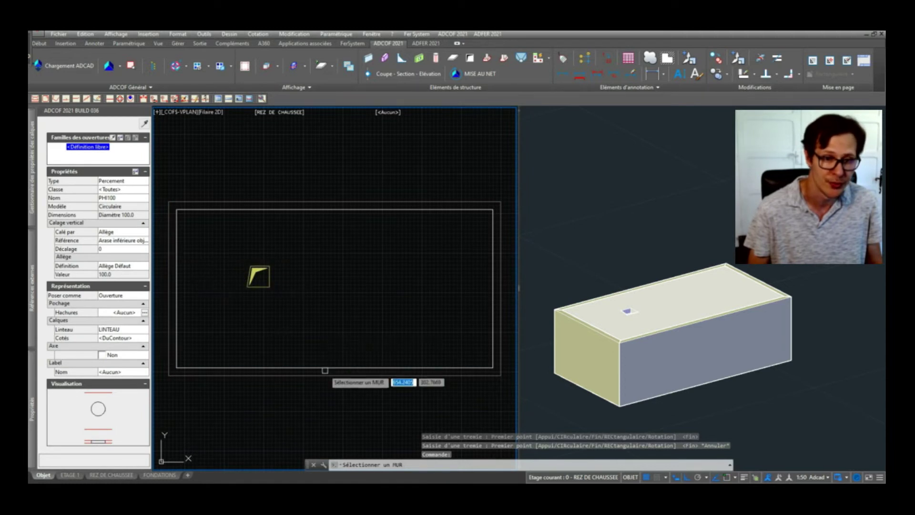
{"action": "left_click", "coordinate": [325, 371]}
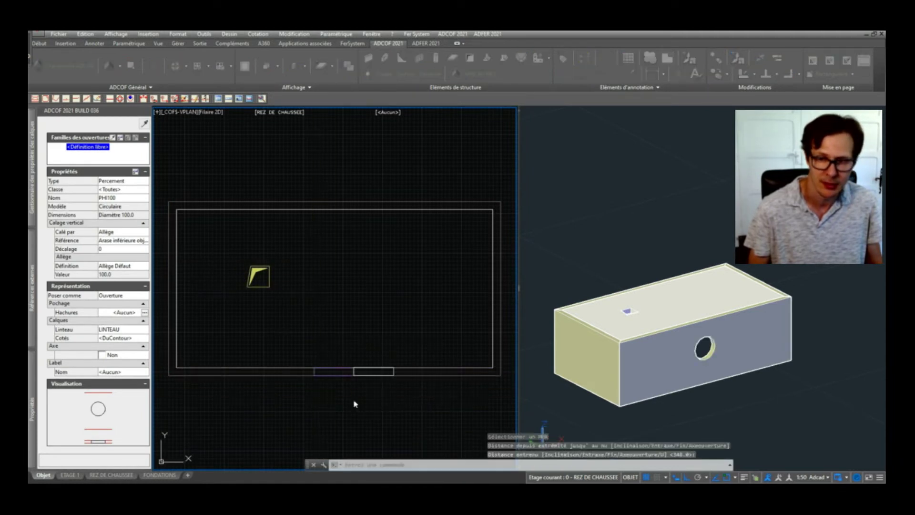
{"action": "left_click", "coordinate": [354, 404]}
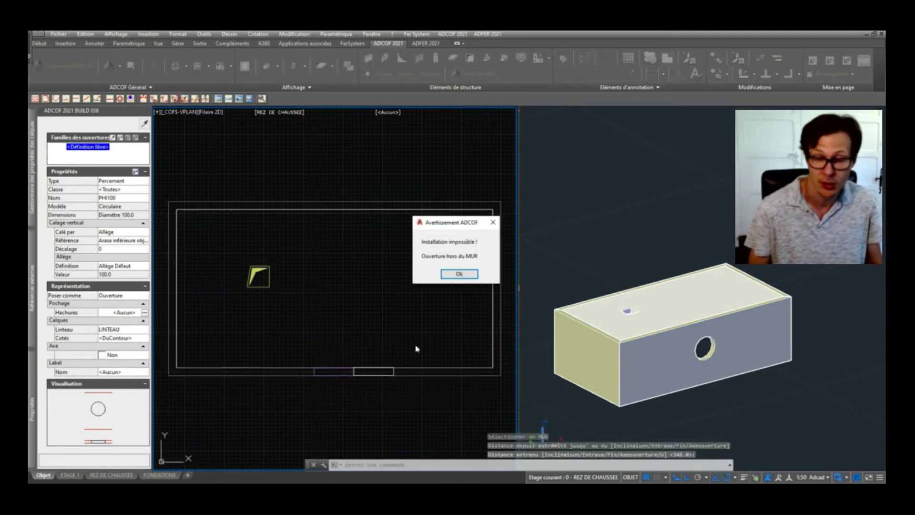
{"action": "left_click", "coordinate": [459, 274]}
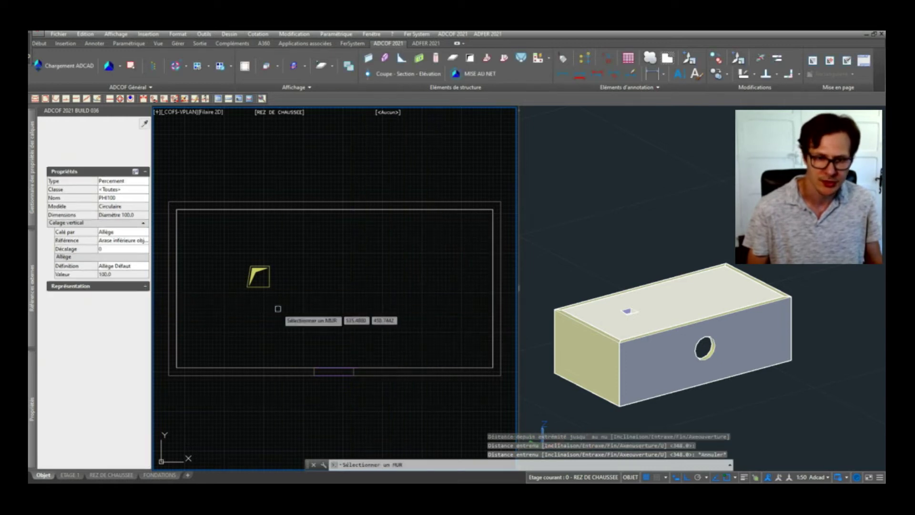
{"action": "key", "text": "Escape"}
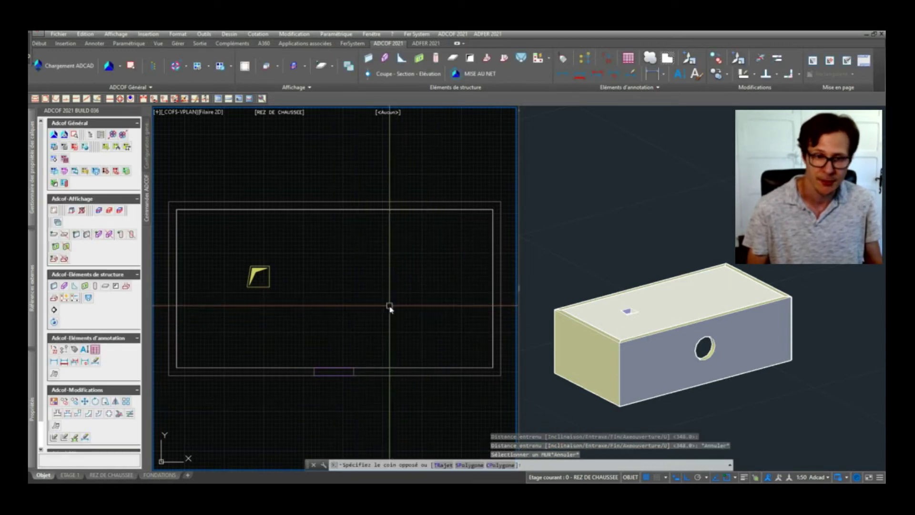
{"action": "left_click", "coordinate": [388, 306]}
{"action": "key", "text": "Escape"}
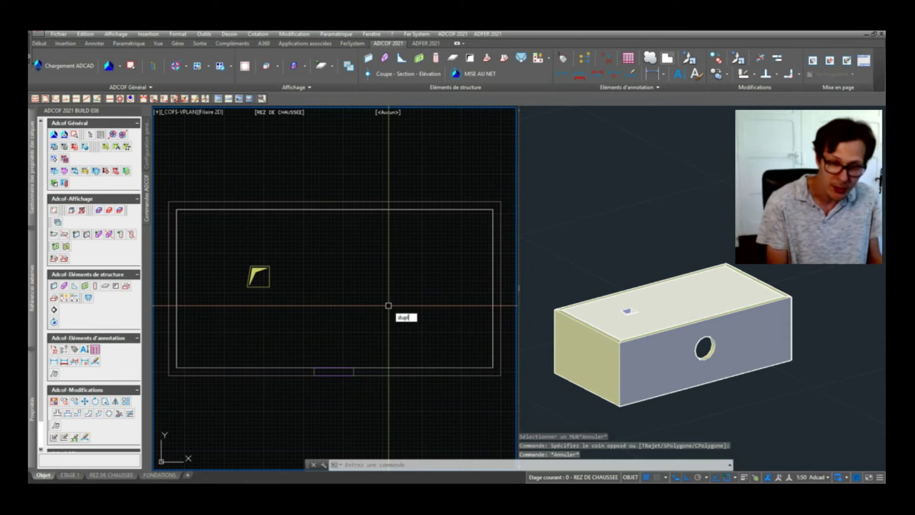
{"action": "type", "text": "dupl"}
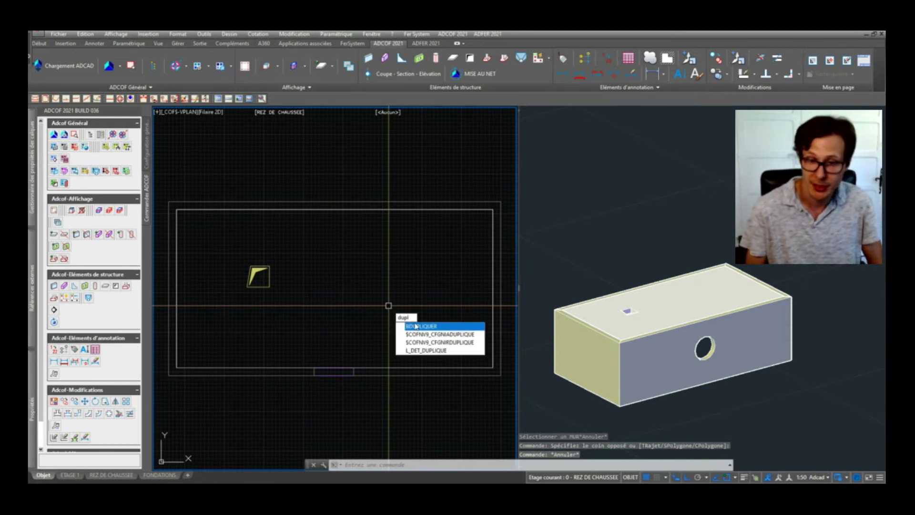
Duplicate the ground floor onto ETAGE 1 and orbit the 3D view to inspect both storeys.
{"action": "left_click", "coordinate": [416, 326]}
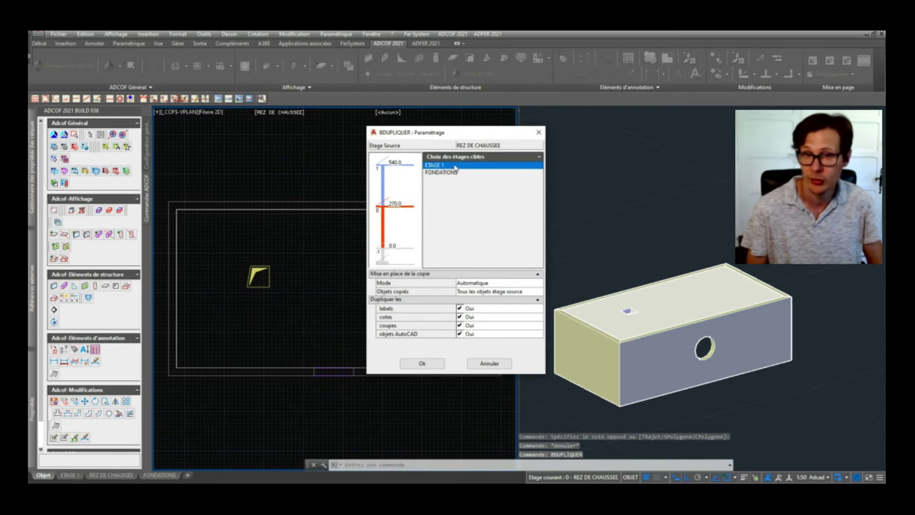
{"action": "left_click", "coordinate": [430, 366]}
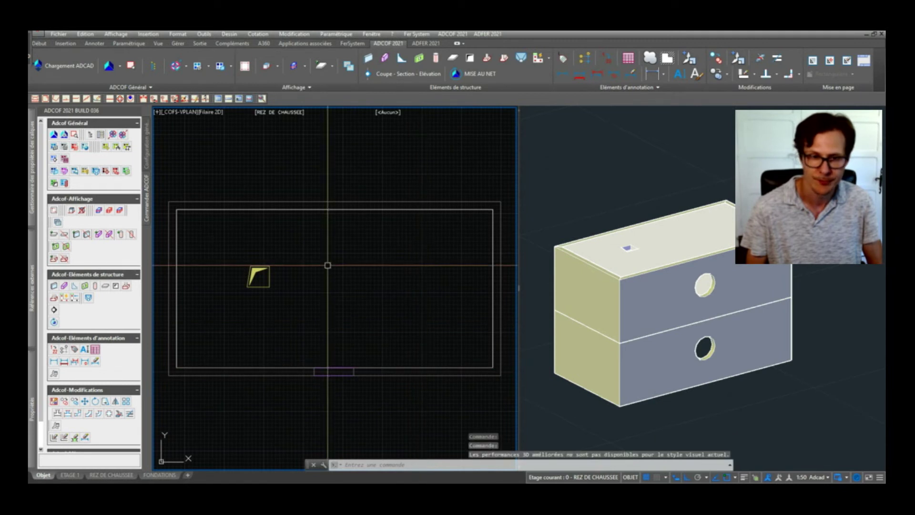
{"action": "mouse_move", "coordinate": [604, 202]}
{"action": "middle_mouse_down", "text": "shift"}
{"action": "mouse_move", "coordinate": [619, 244]}
{"action": "mouse_move", "coordinate": [581, 285]}
{"action": "mouse_move", "coordinate": [679, 309]}
{"action": "mouse_move", "coordinate": [758, 283]}
{"action": "mouse_move", "coordinate": [753, 317]}
{"action": "middle_mouse_up", "text": "shift"}
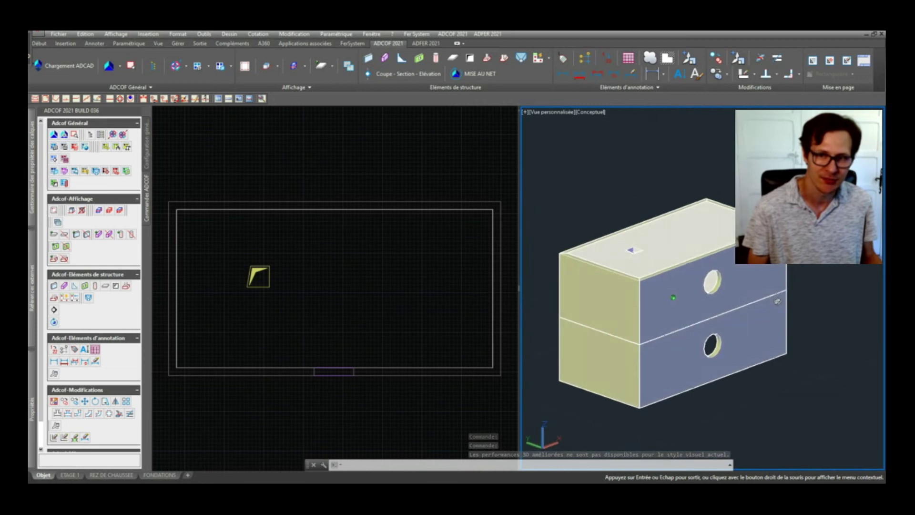
{"action": "scroll", "coordinate": [624, 299], "scroll_direction": "up", "scroll_amount": 2}
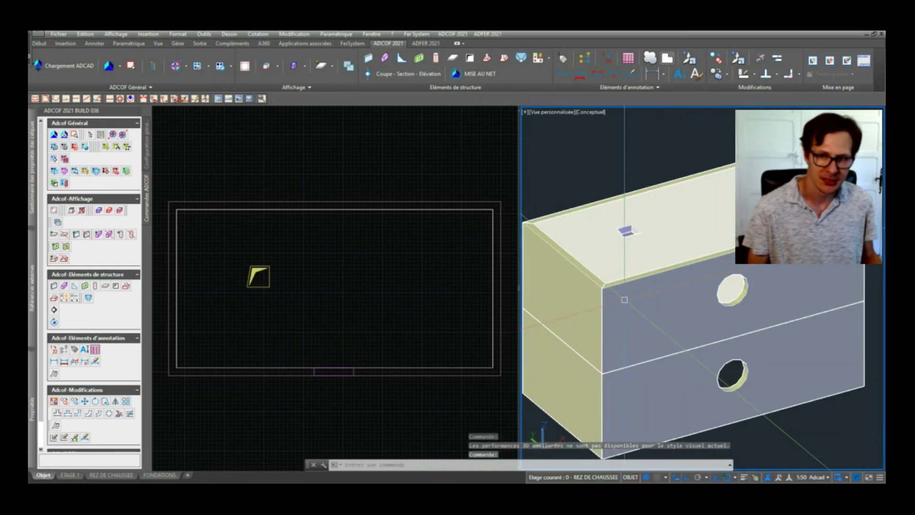
{"action": "scroll", "coordinate": [753, 288], "scroll_direction": "down", "scroll_amount": 2}
{"action": "scroll", "coordinate": [748, 299], "scroll_direction": "up", "scroll_amount": 2}
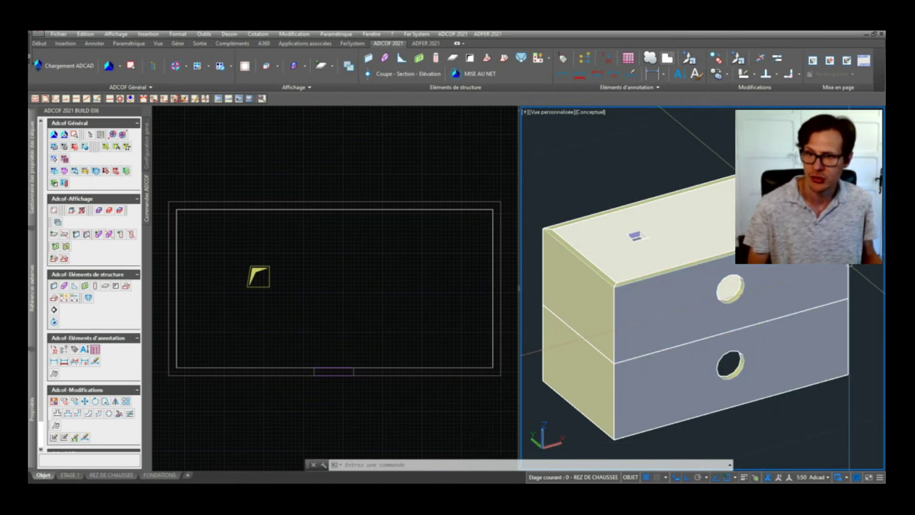
{"action": "mouse_move", "coordinate": [717, 292]}
{"action": "left_click", "coordinate": [846, 266]}
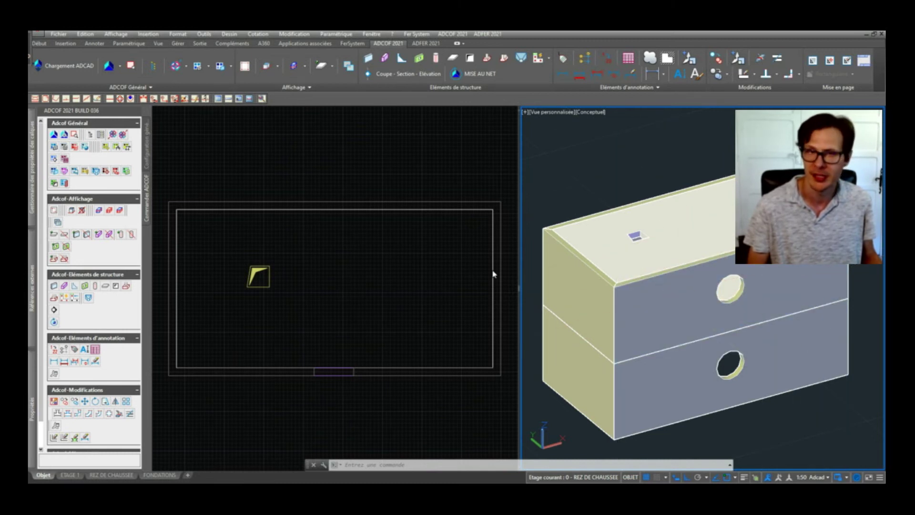
{"action": "left_click", "coordinate": [320, 215]}
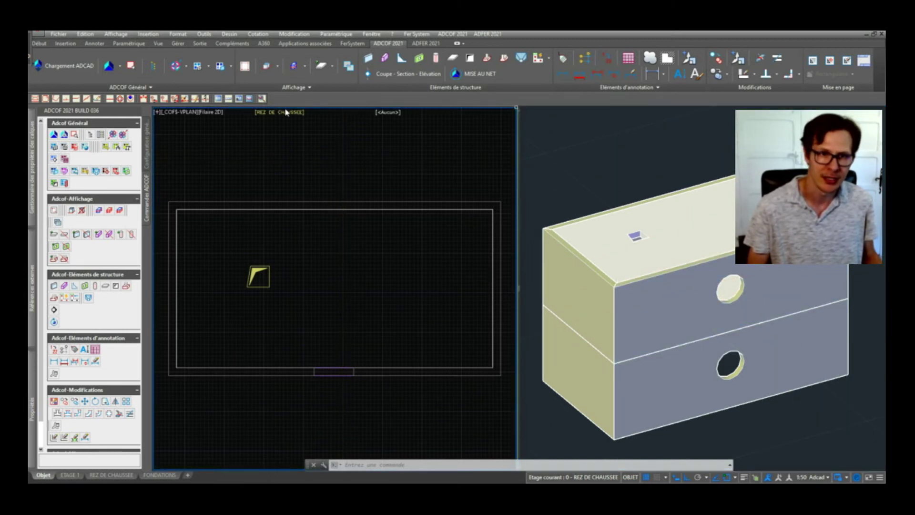
Make ETAGE 1 the current floor, then switch back to REZ DE CHAUSSEE.
{"action": "left_click", "coordinate": [286, 113]}
{"action": "left_click", "coordinate": [342, 137]}
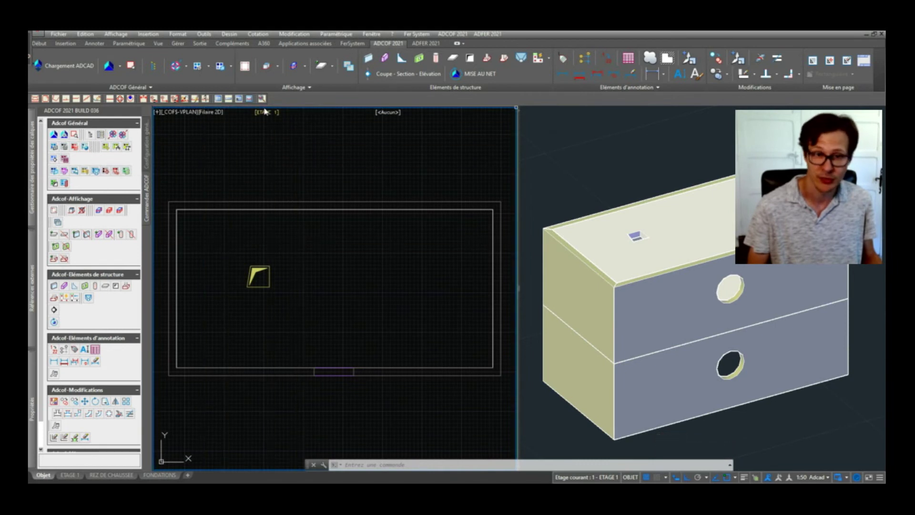
{"action": "left_click", "coordinate": [265, 112]}
{"action": "left_click", "coordinate": [345, 145]}
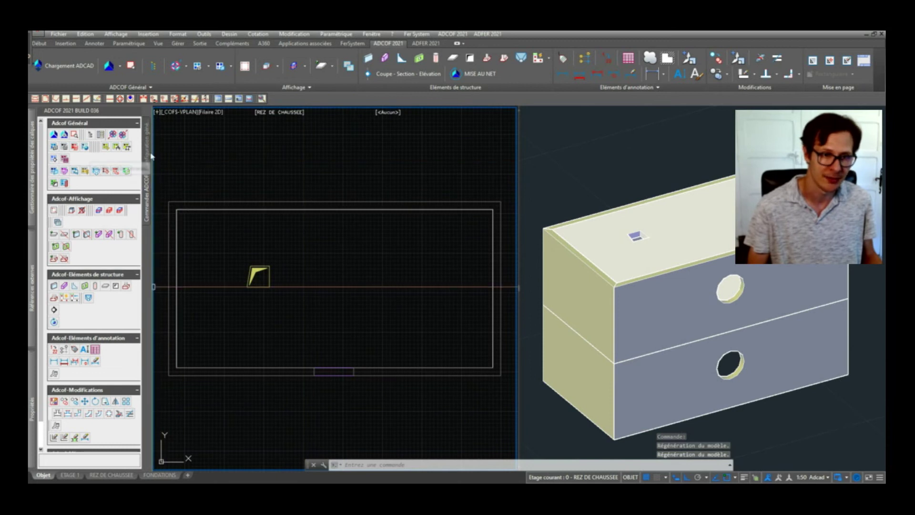
Apply the Défaut Impact Sup layer state from the general configuration.
{"action": "left_click", "coordinate": [150, 150]}
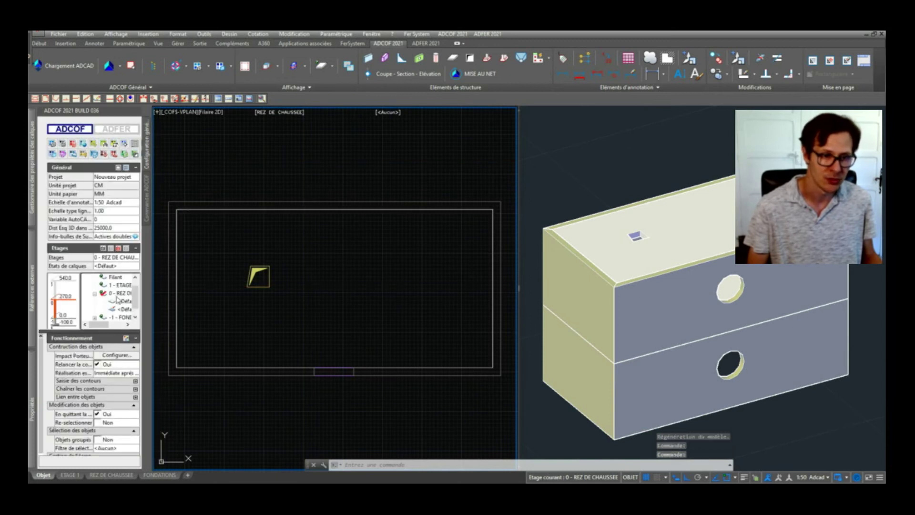
{"action": "left_click", "coordinate": [125, 310]}
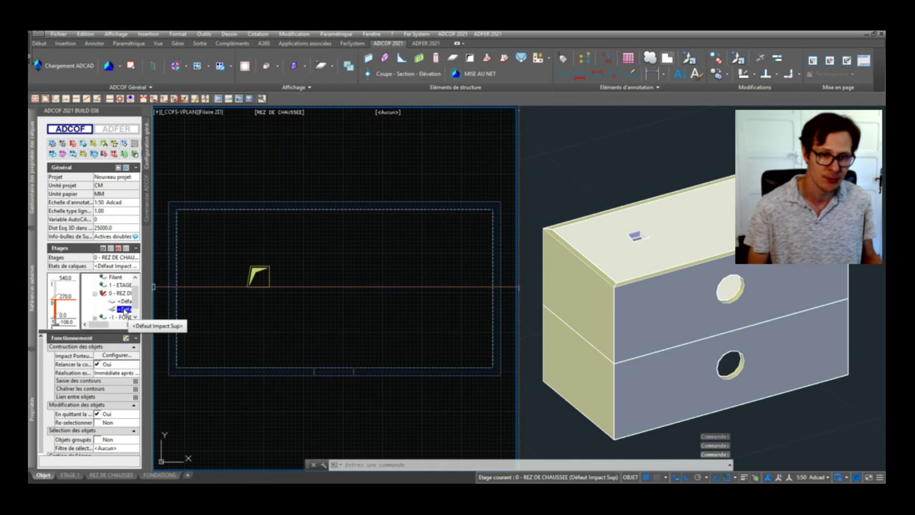
{"action": "left_click", "coordinate": [200, 351]}
{"action": "scroll", "coordinate": [200, 351], "scroll_direction": "up", "scroll_amount": 3}
{"action": "scroll", "coordinate": [196, 286], "scroll_direction": "down", "scroll_amount": 5}
{"action": "scroll", "coordinate": [210, 292], "scroll_direction": "up", "scroll_amount": 4}
{"action": "scroll", "coordinate": [219, 294], "scroll_direction": "up", "scroll_amount": 2}
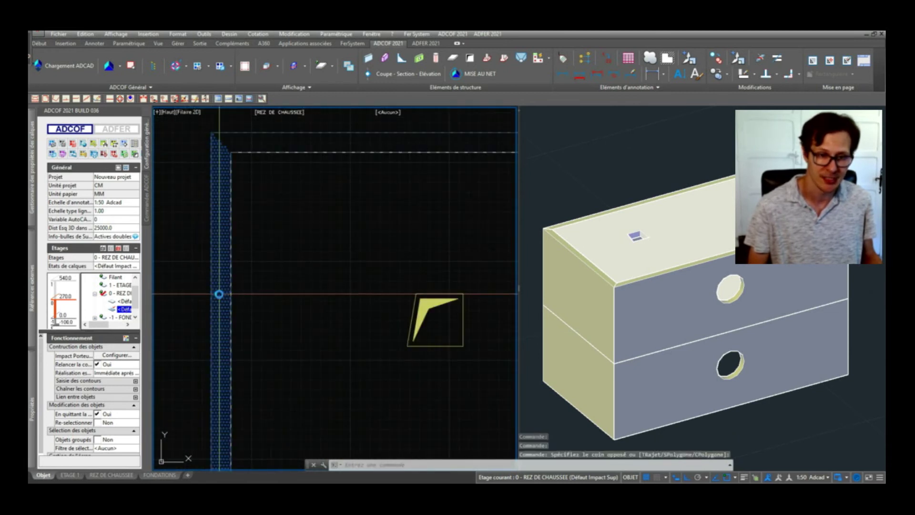
{"action": "left_click", "coordinate": [219, 294]}
{"action": "scroll", "coordinate": [219, 294], "scroll_direction": "down", "scroll_amount": 2}
{"action": "scroll", "coordinate": [238, 267], "scroll_direction": "down", "scroll_amount": 2}
Zoom around the plan, cancel stray selections, and activate the 3D viewport.
{"action": "key", "text": "Escape"}
{"action": "scroll", "coordinate": [343, 296], "scroll_direction": "down", "scroll_amount": 2}
{"action": "scroll", "coordinate": [319, 331], "scroll_direction": "up", "scroll_amount": 4}
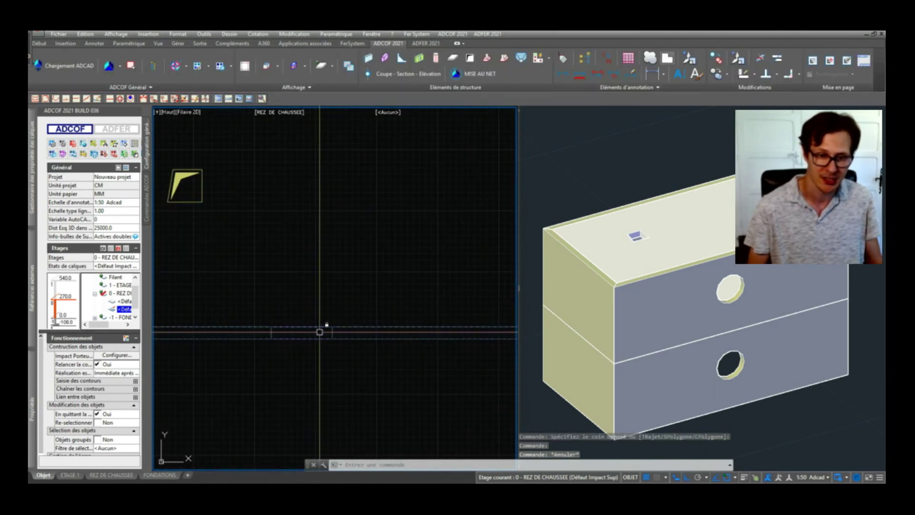
{"action": "scroll", "coordinate": [320, 332], "scroll_direction": "down", "scroll_amount": 3}
{"action": "scroll", "coordinate": [276, 293], "scroll_direction": "up", "scroll_amount": 2}
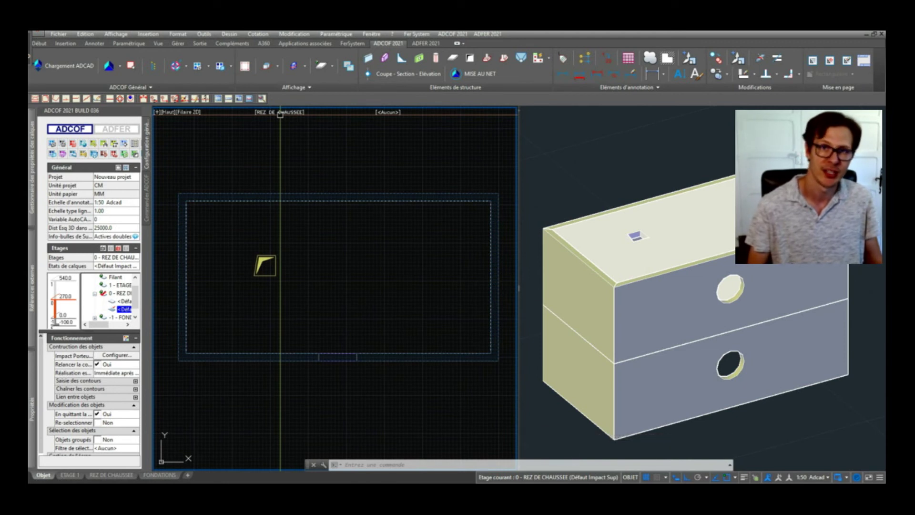
{"action": "left_click", "coordinate": [329, 227]}
{"action": "key", "text": "Escape"}
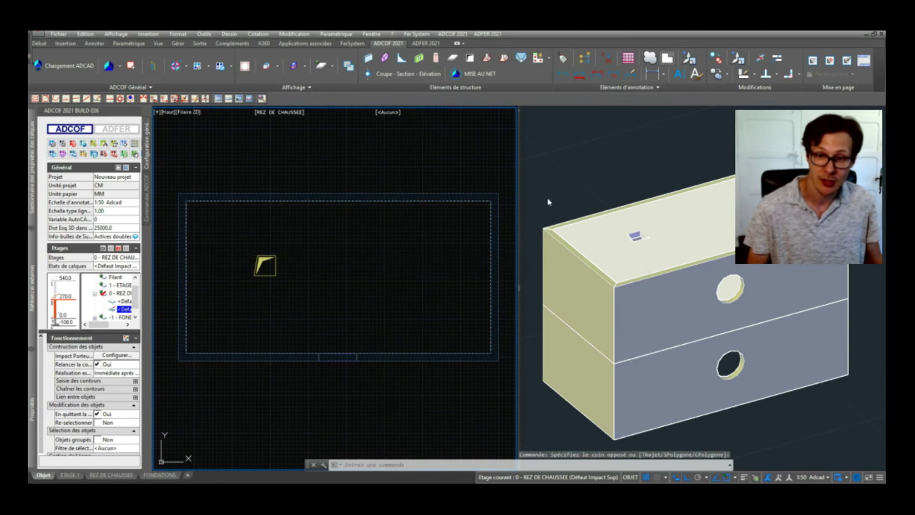
{"action": "left_click", "coordinate": [547, 197]}
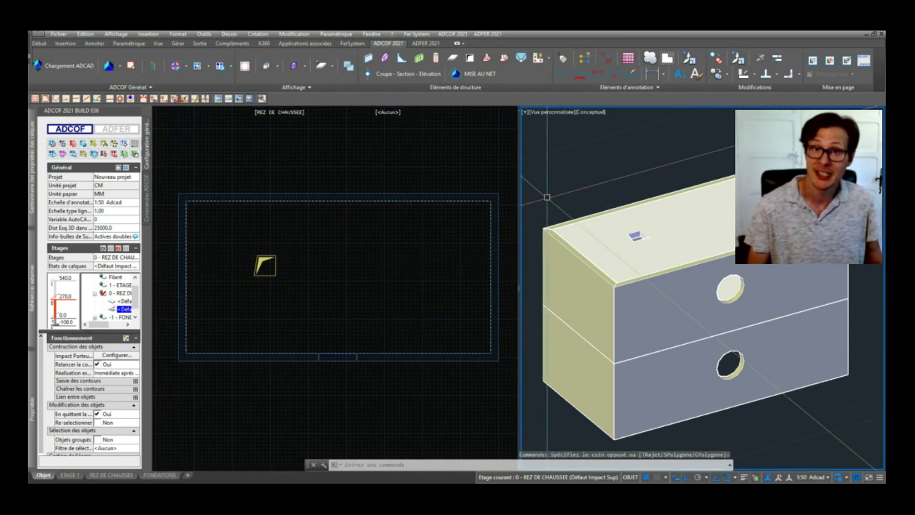